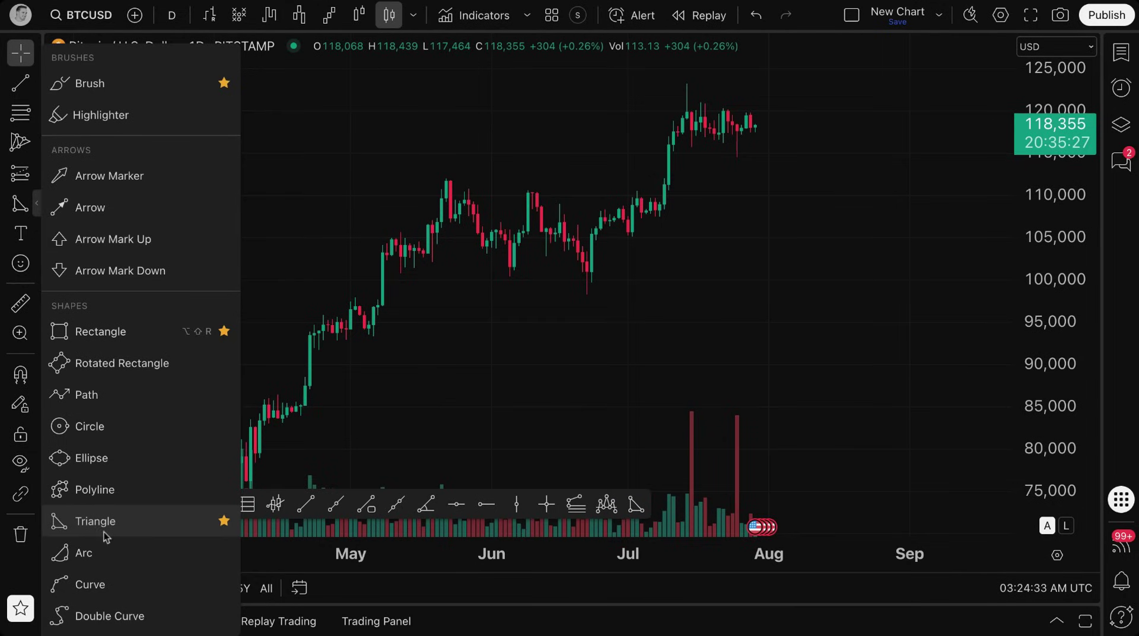
Draw a triangle with corners at about 100,973 on 24 Jun '25, 117,797 on 30 Jul and 110,507 on 10 Jun
left_click(37, 203)
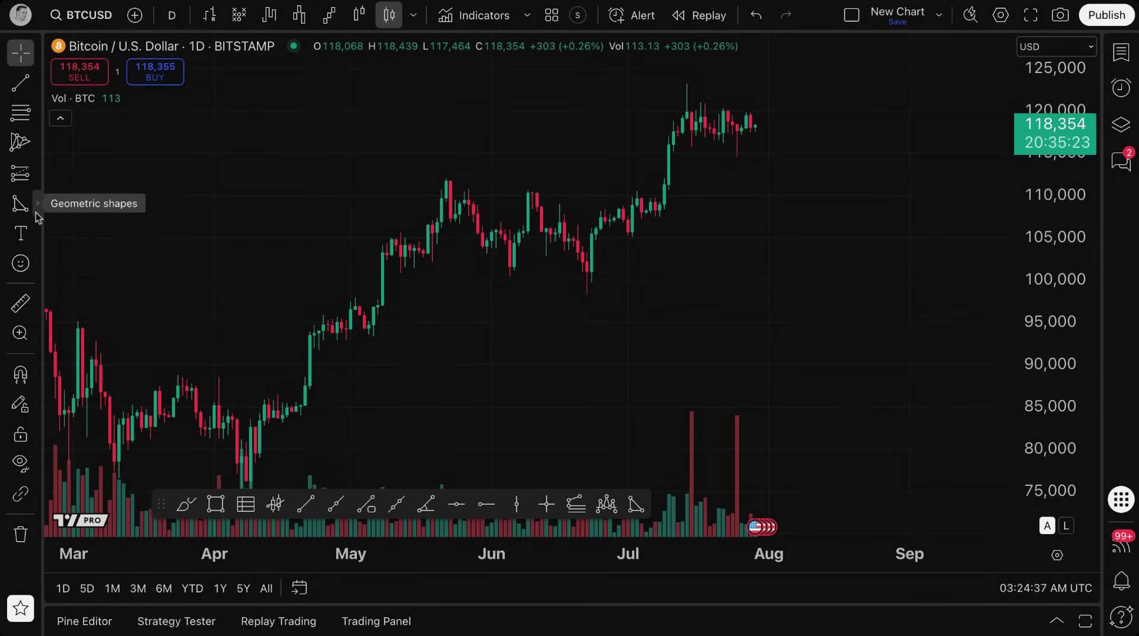
left_click(36, 212)
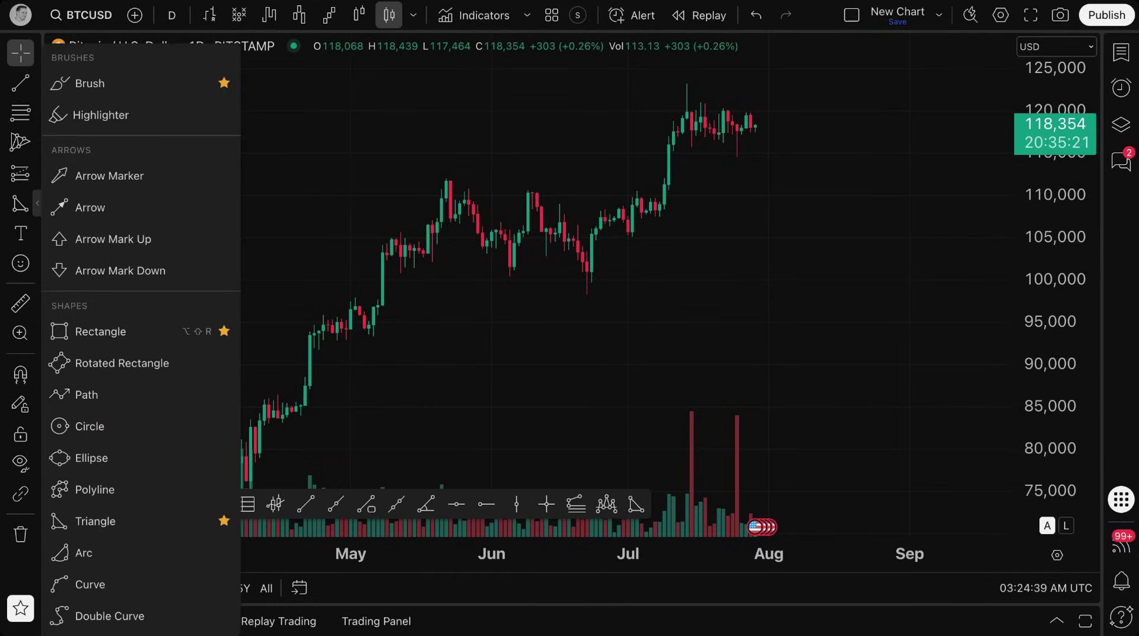
left_click(100, 529)
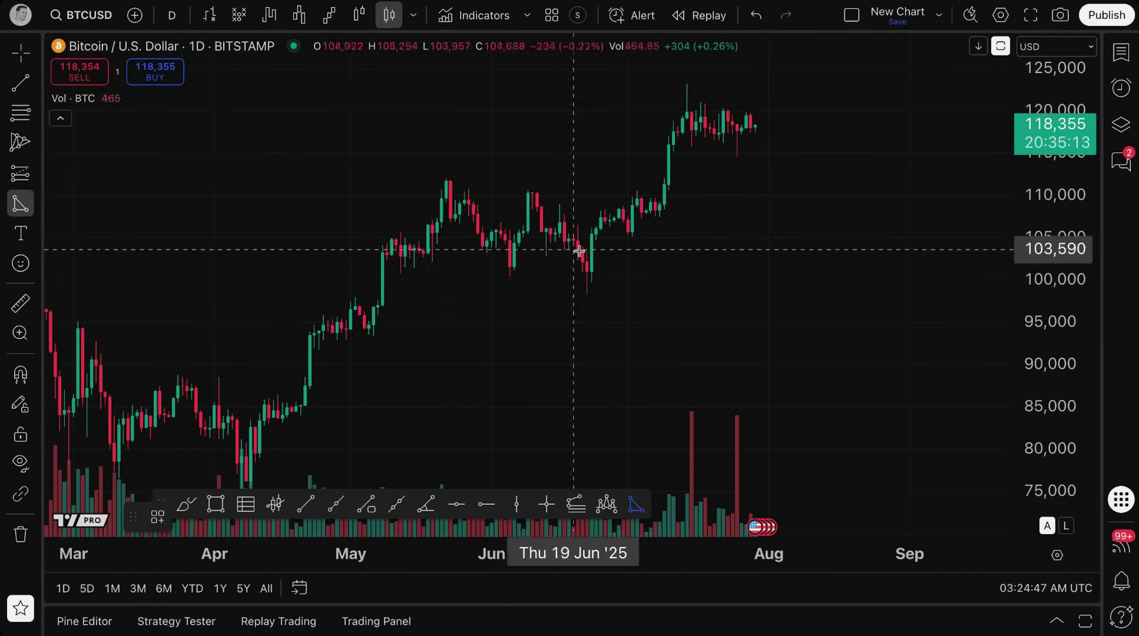
left_click(595, 271)
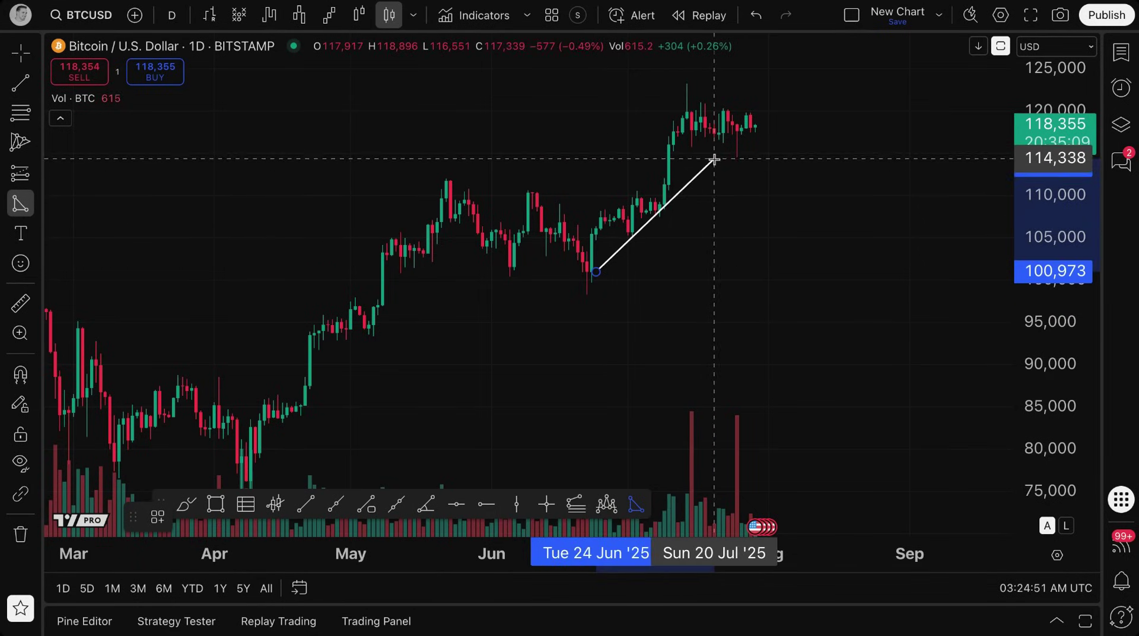
left_click(759, 129)
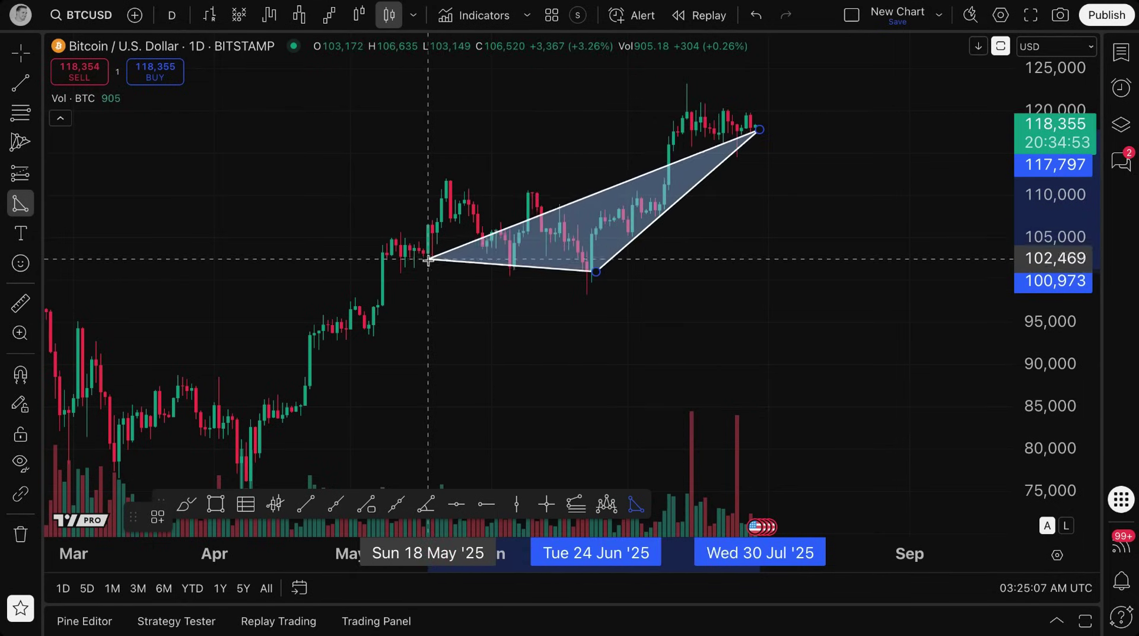
left_click(532, 191)
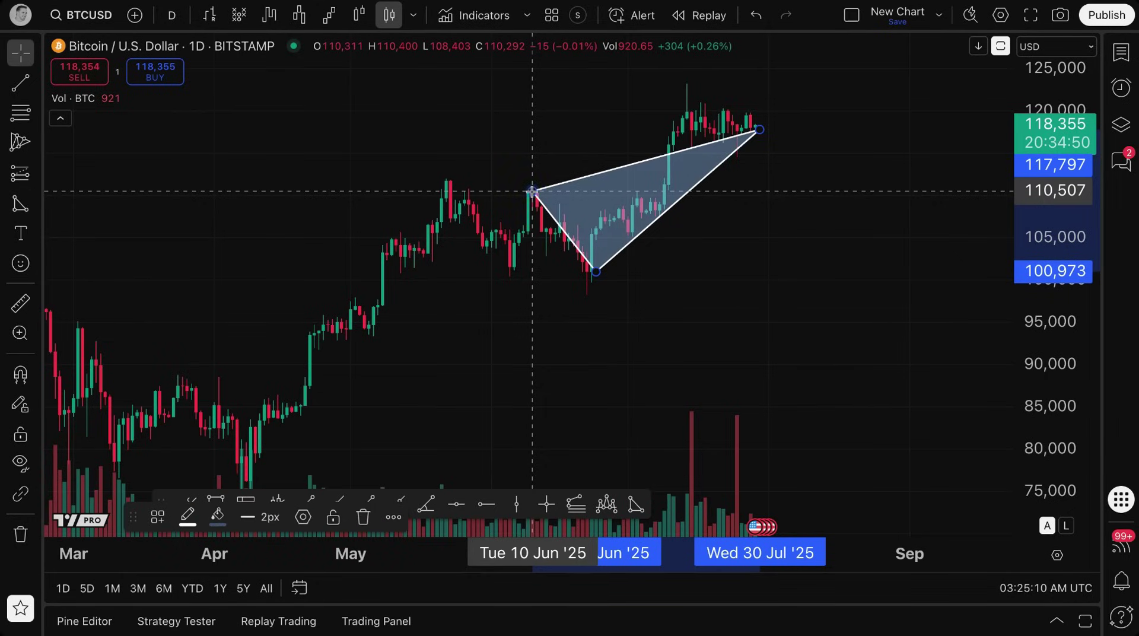
left_click(516, 147)
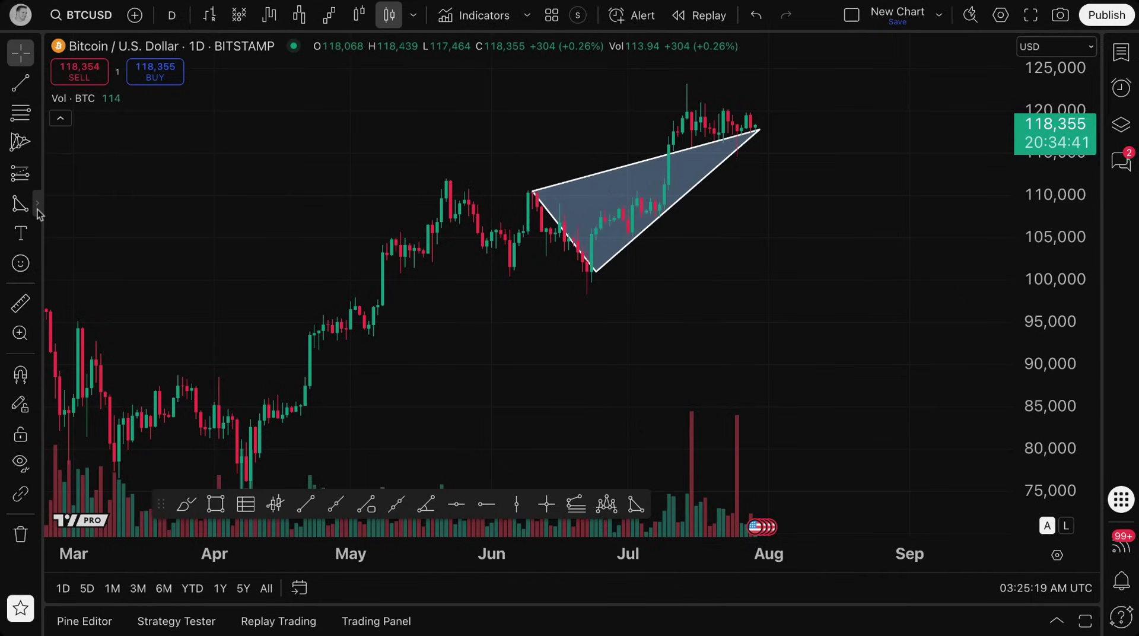
left_click(38, 208)
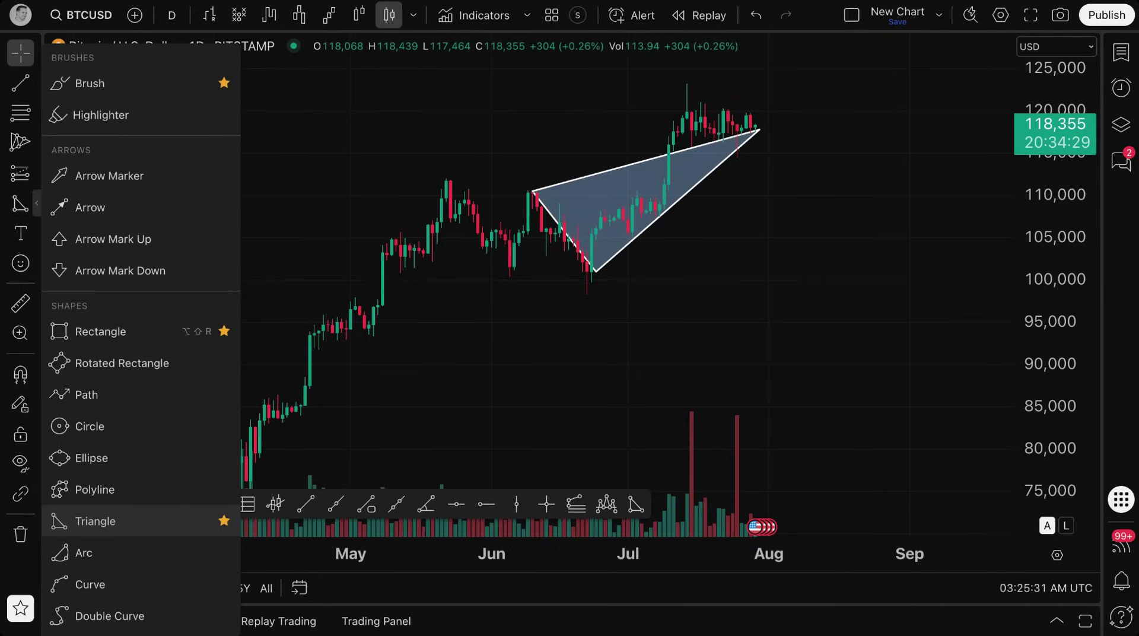
left_click(559, 322)
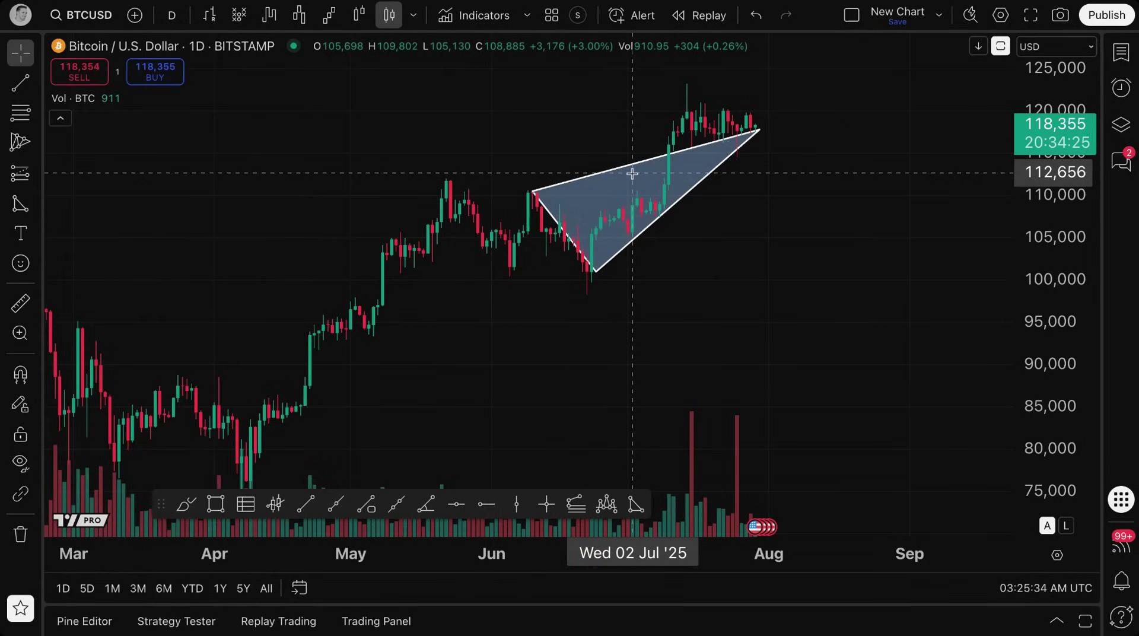
Move the whole triangle below the July candles, with corners at about 107,142, 99,852 and 90,319
mouse_move(620, 175)
left_mouse_down()
mouse_move(357, 274)
mouse_move(487, 230)
mouse_move(407, 242)
mouse_move(692, 193)
mouse_move(492, 184)
mouse_move(607, 136)
mouse_move(764, 167)
mouse_move(613, 174)
left_mouse_up()
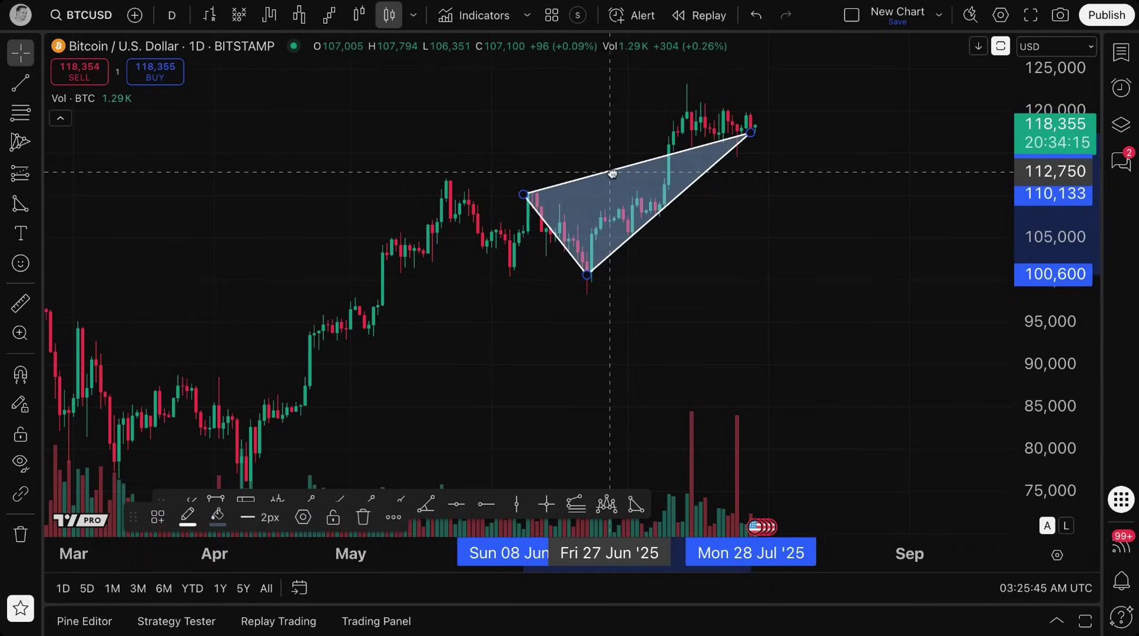
left_click(799, 319)
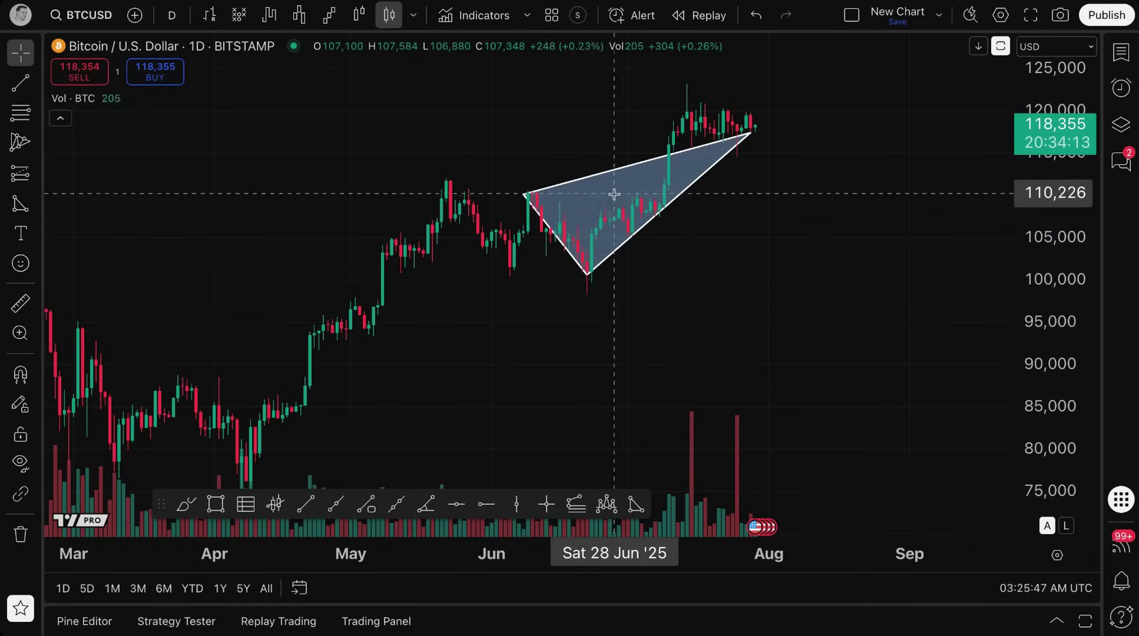
left_click_drag(597, 173, 694, 263)
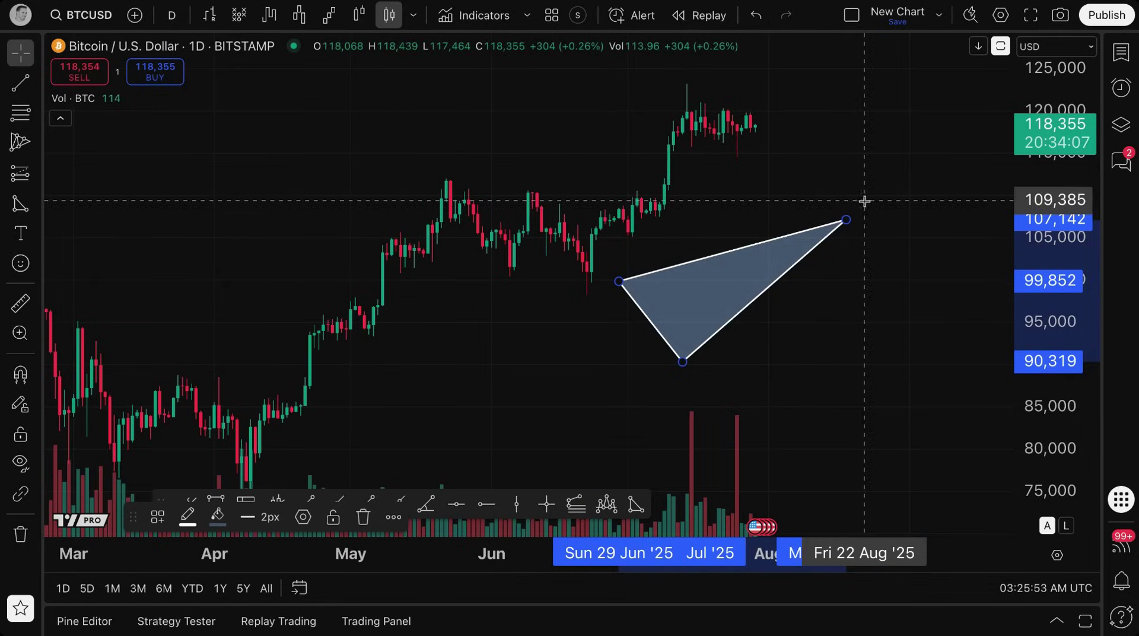
Reshape the triangle by its corners to span the mid-July high, the late-June low near 98,450 and the early-July candles near 108,170
left_click_drag(847, 221, 688, 89)
left_click_drag(619, 281, 583, 293)
left_click_drag(682, 362, 666, 210)
left_click(733, 259)
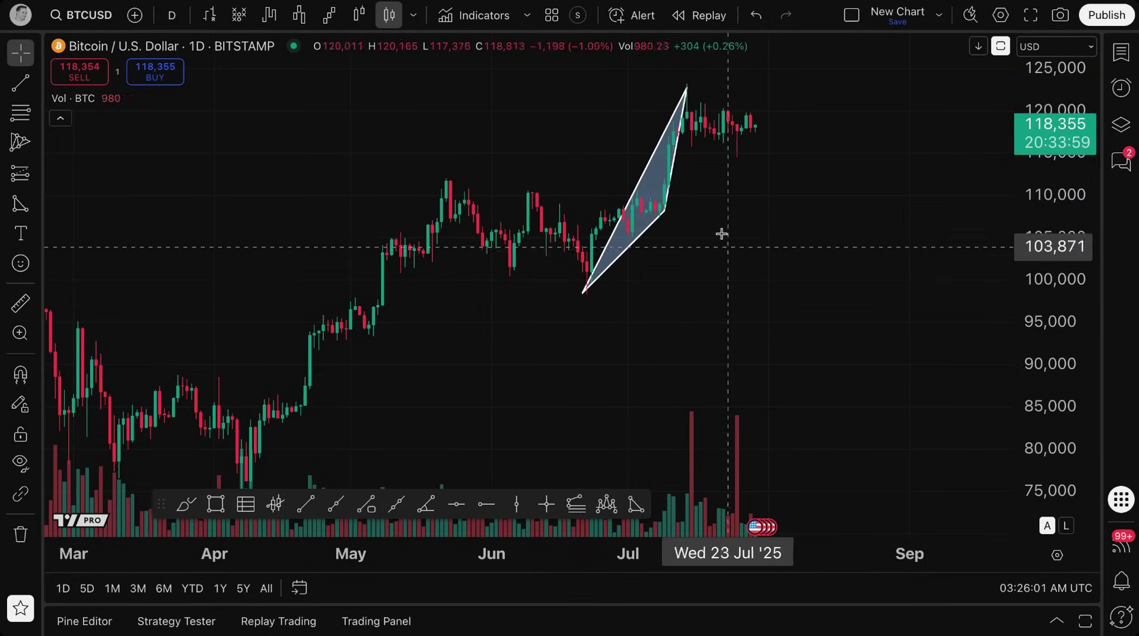
Refit the triangle's corners to about 108,731 and 98,543 on 22 Jun '25 and 108,544 on 10 Jul '25
mouse_move(687, 78)
left_mouse_down()
mouse_move(678, 163)
mouse_move(586, 206)
left_mouse_up()
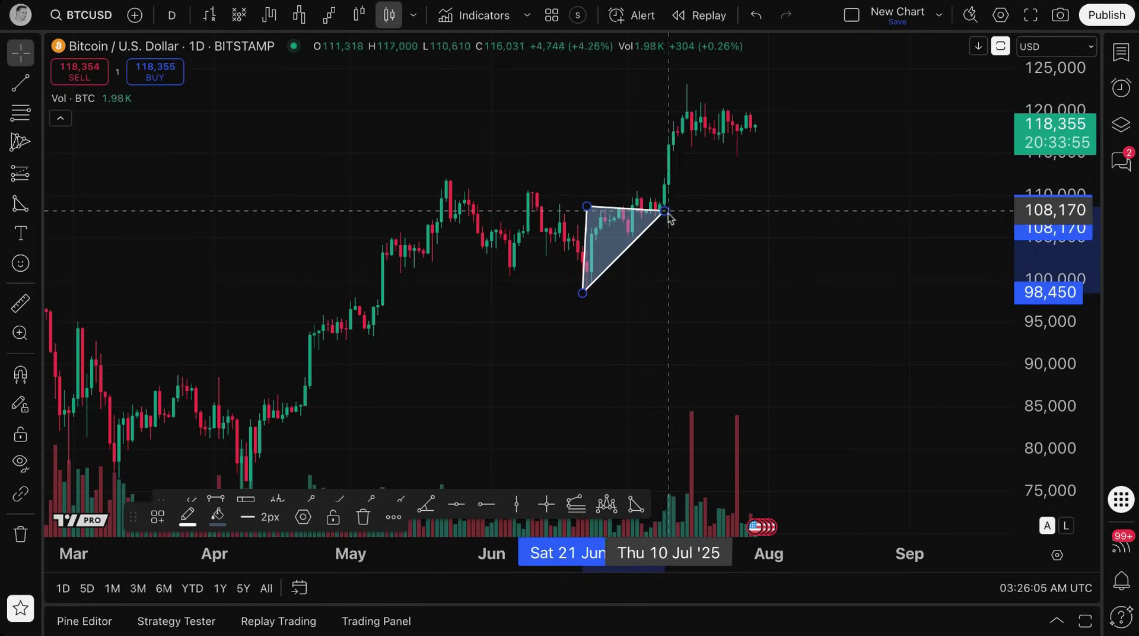
left_click_drag(664, 211, 668, 207)
left_click(669, 271)
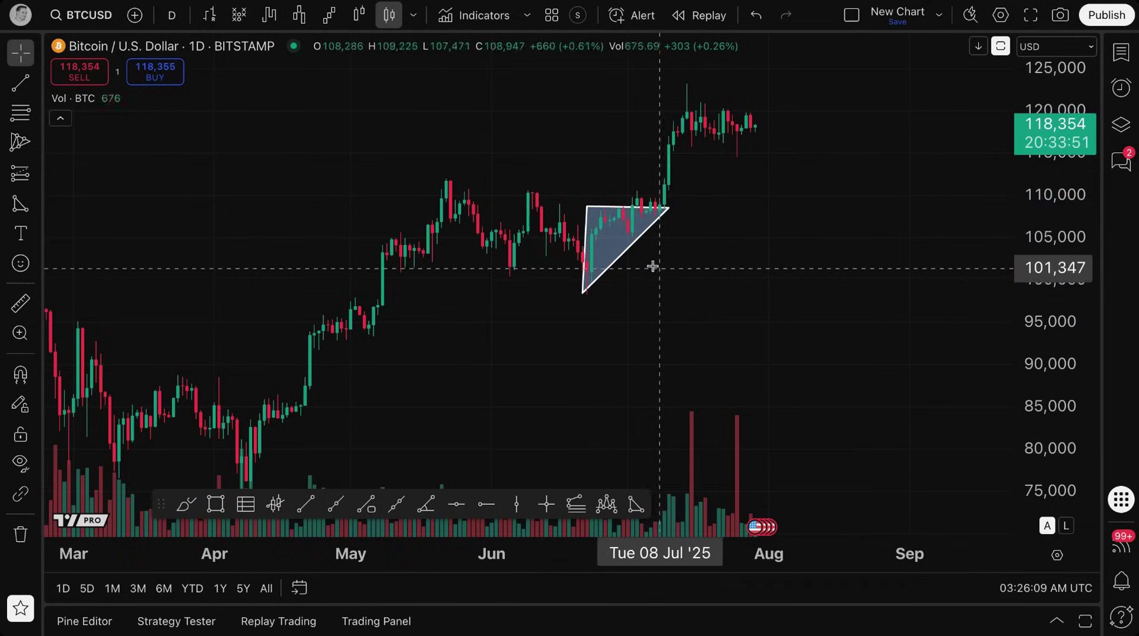
left_click(610, 263)
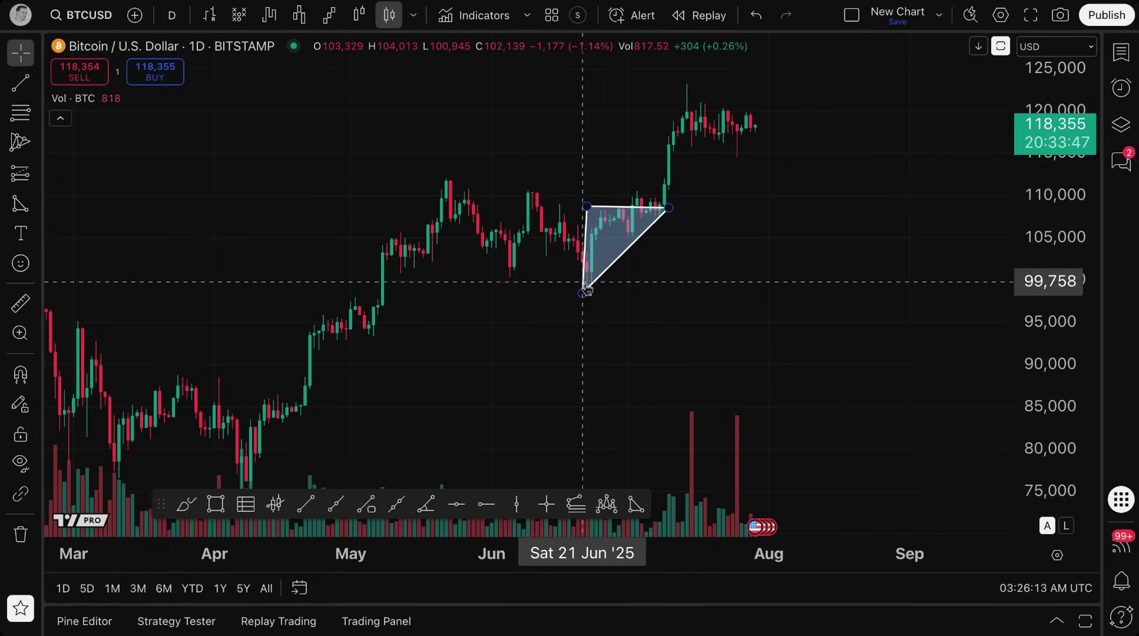
mouse_move(585, 303)
left_mouse_down()
mouse_move(682, 221)
mouse_move(593, 305)
mouse_move(587, 294)
left_mouse_up()
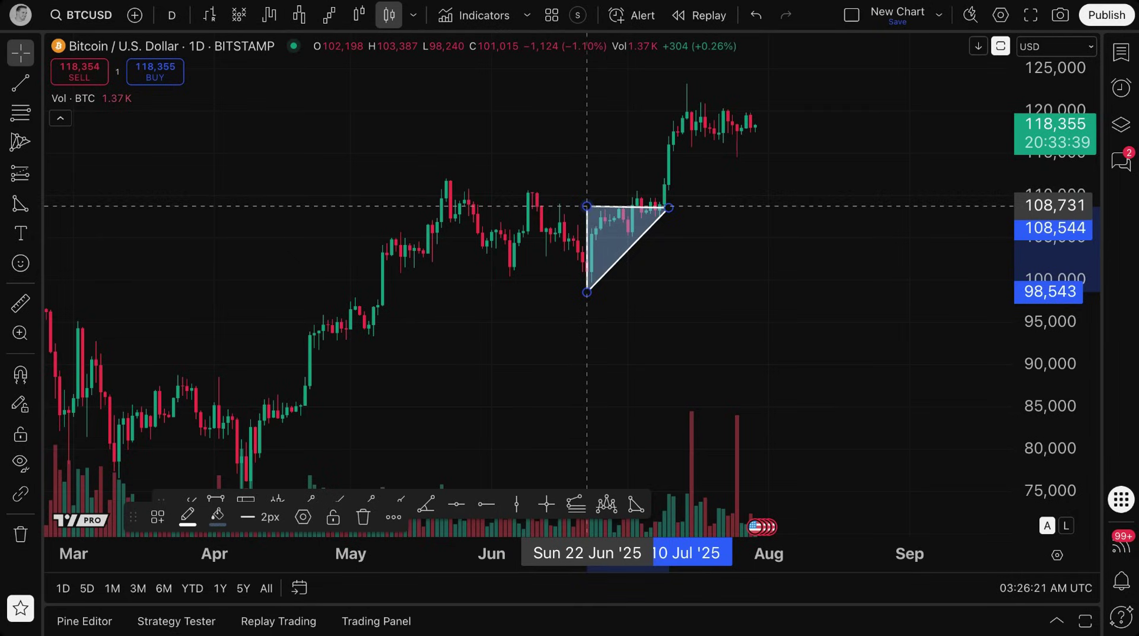
Set the triangle's border thickness to 3px in its style settings
double_click(587, 206)
left_click_drag(580, 225, 315, 155)
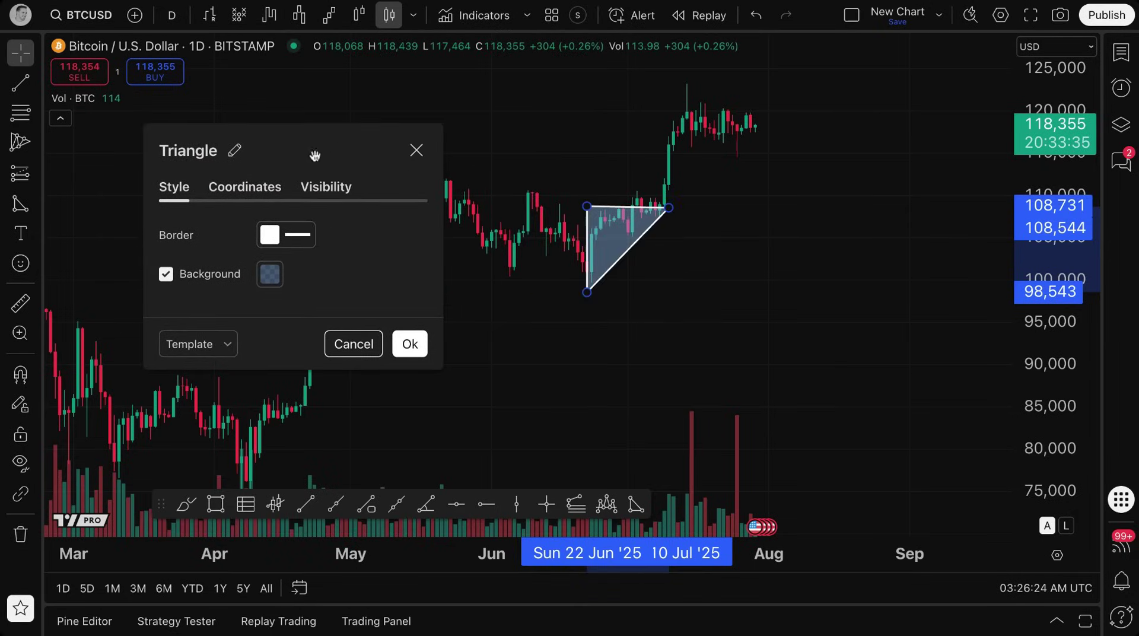
left_click(289, 241)
left_click(420, 526)
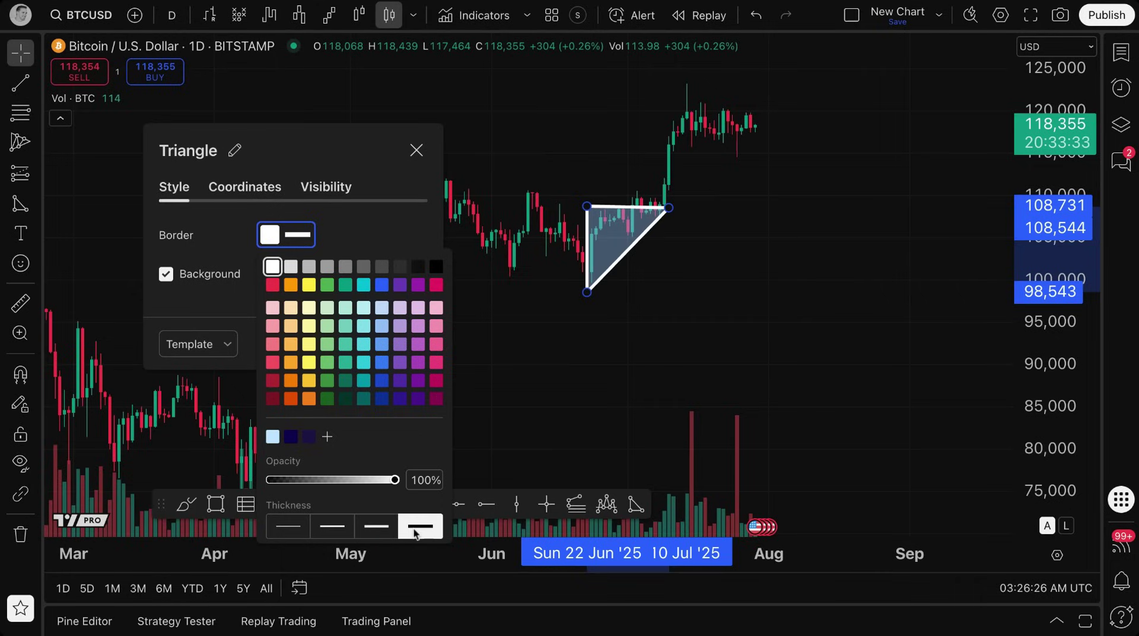
left_click(376, 526)
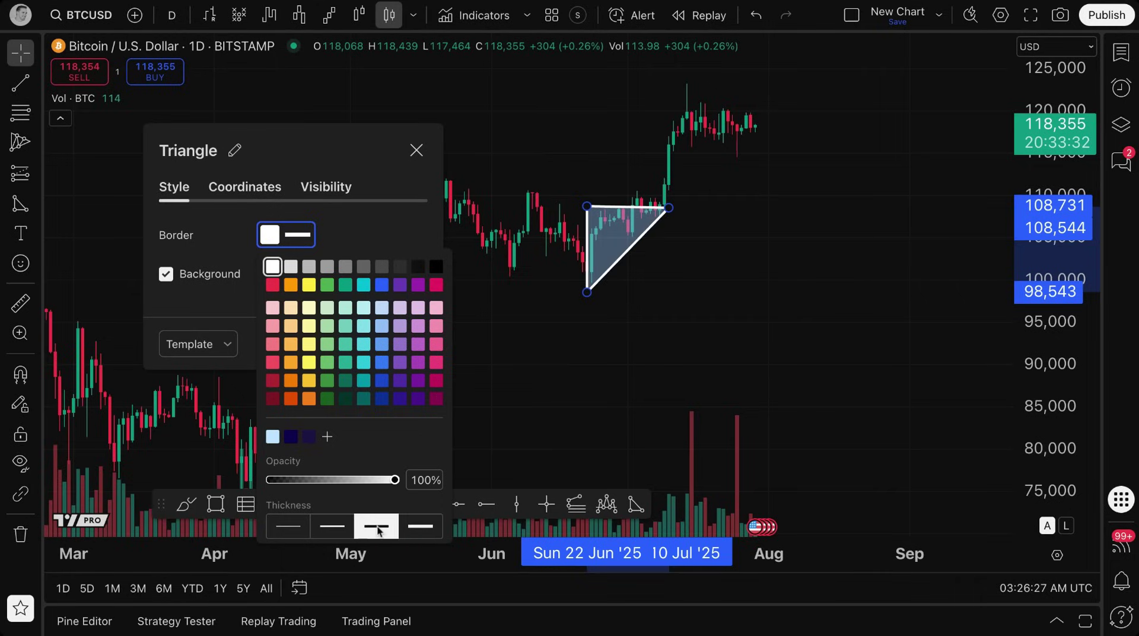
left_click(362, 214)
Change the triangle's background to a deeper shade of blue and close its settings
left_click(269, 274)
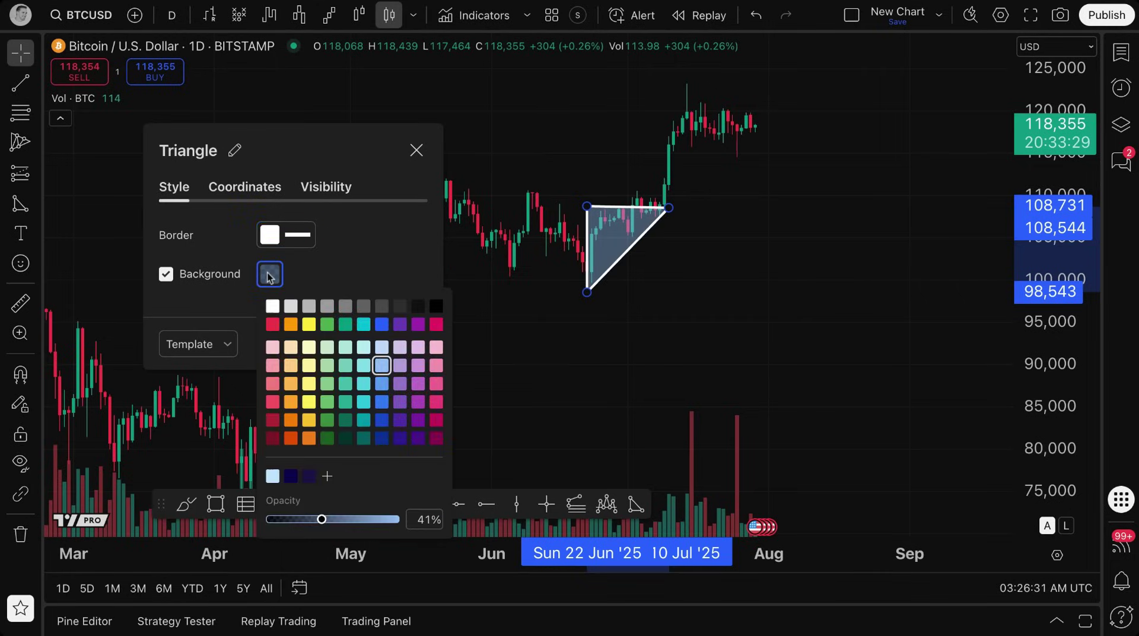
left_click(380, 365)
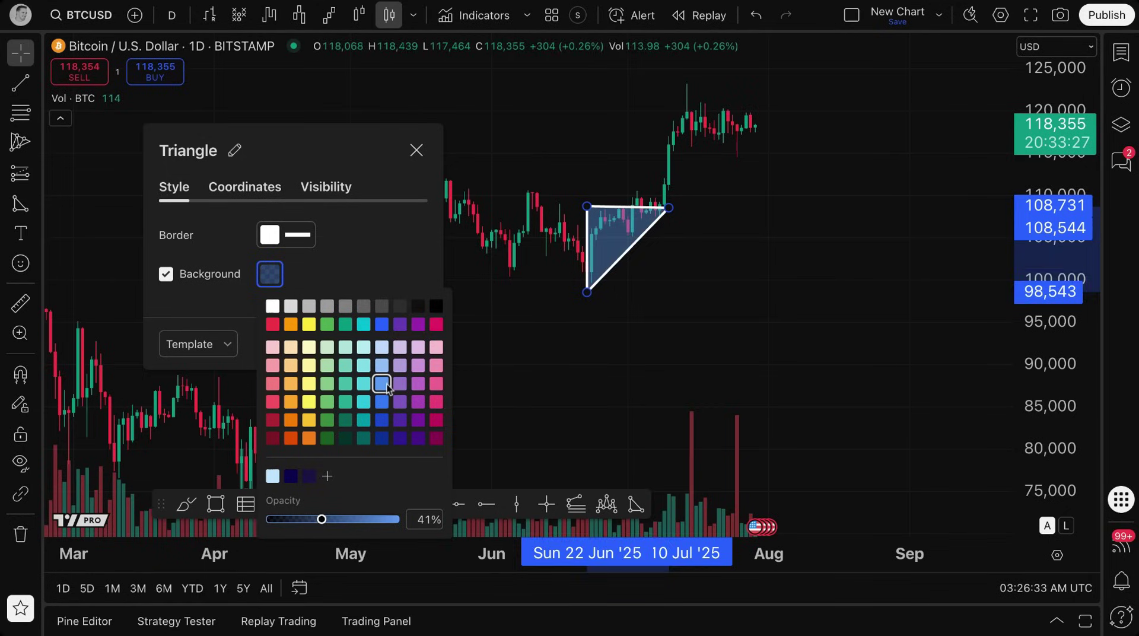
left_click(386, 237)
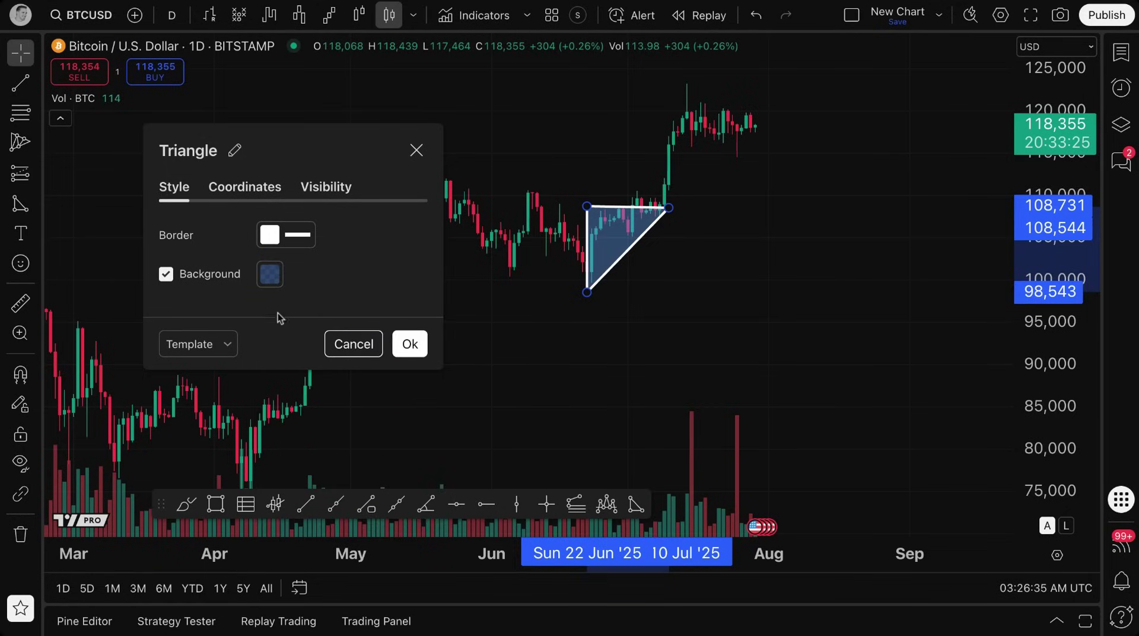
left_click(417, 150)
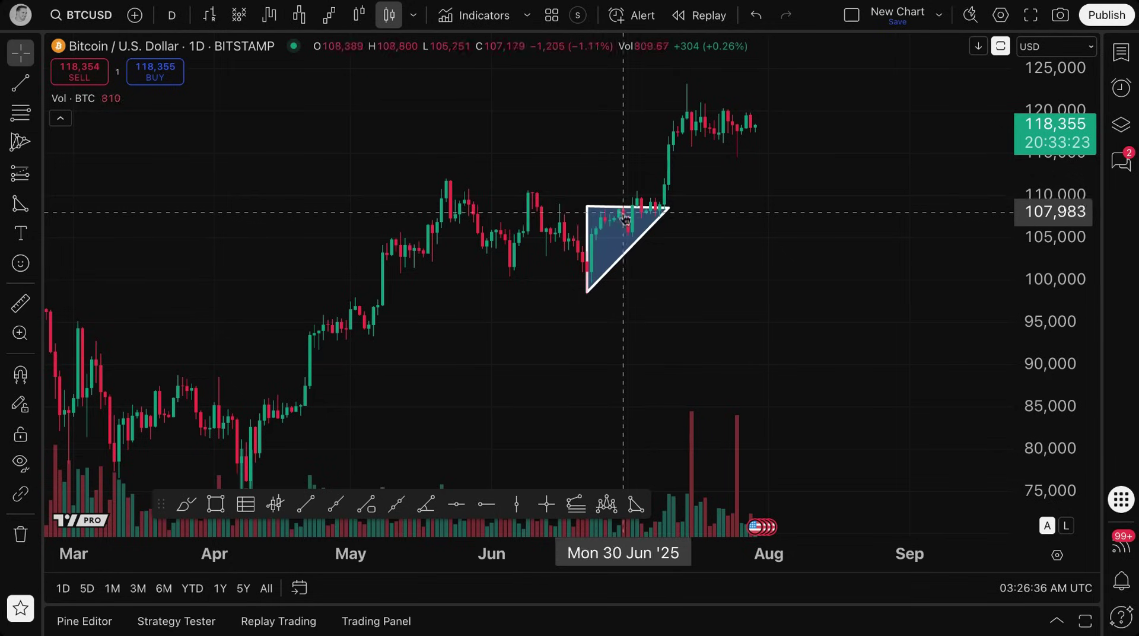
Move the triangle from the June–July candles down to the March–April price lows
left_click(602, 207)
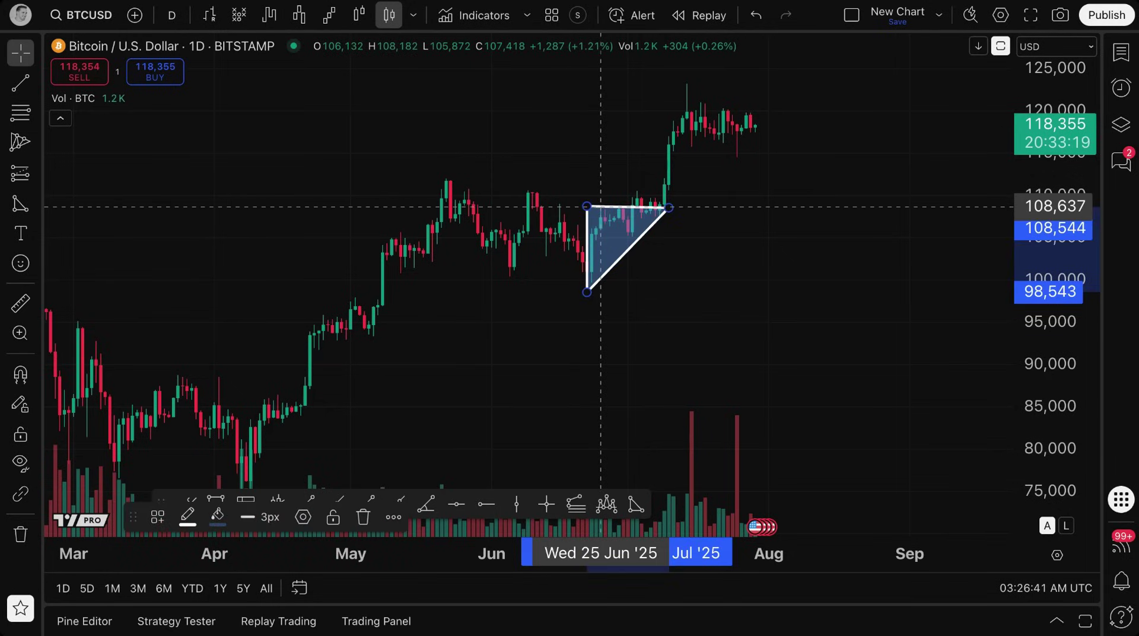
scroll(721, 324, "down", 5)
left_click_drag(721, 324, 542, 326)
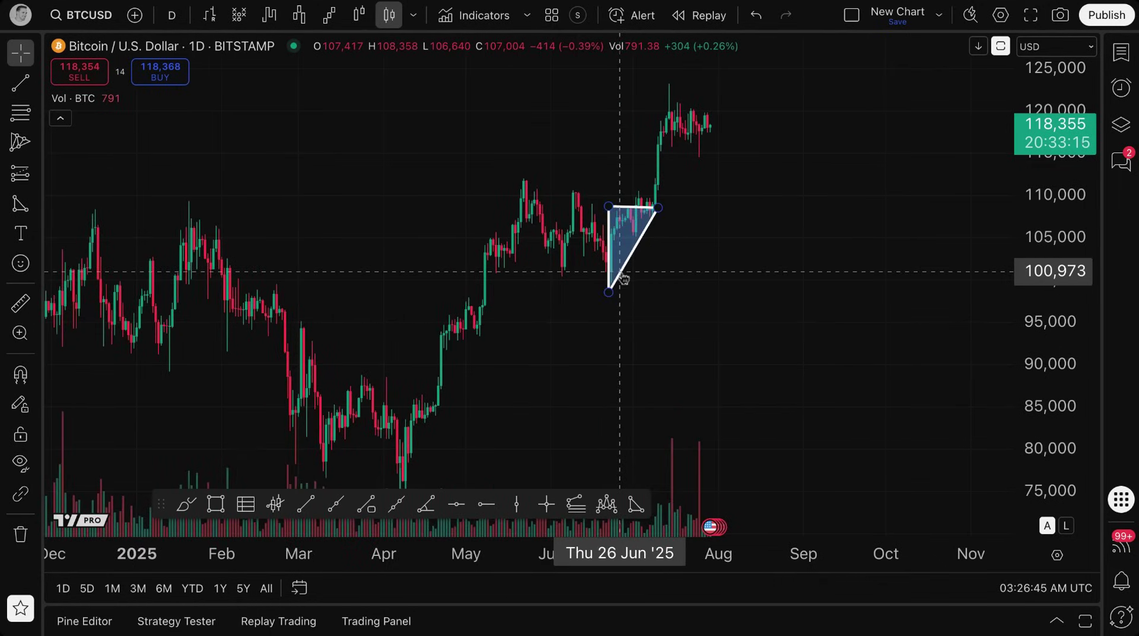
mouse_move(631, 261)
left_mouse_down()
mouse_move(648, 244)
mouse_move(448, 360)
mouse_move(416, 458)
left_mouse_up()
Fit the triangle's corners to the March '25 swing, with its low at about 77,696 and its peak at about 88,488
left_click_drag(450, 419, 324, 418)
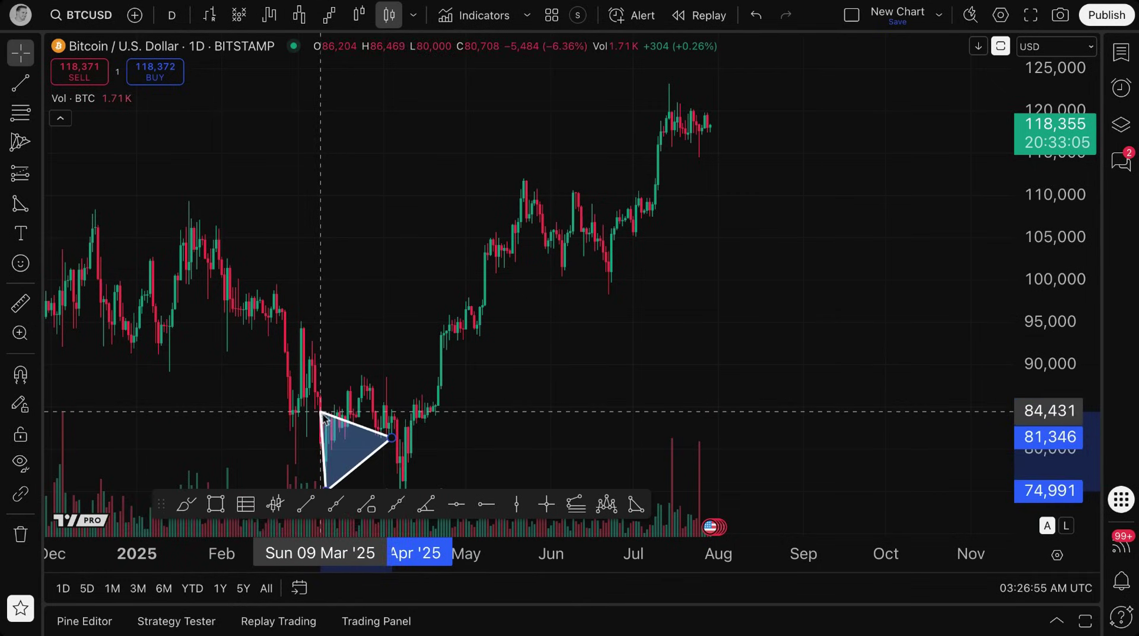
left_click_drag(391, 438, 362, 378)
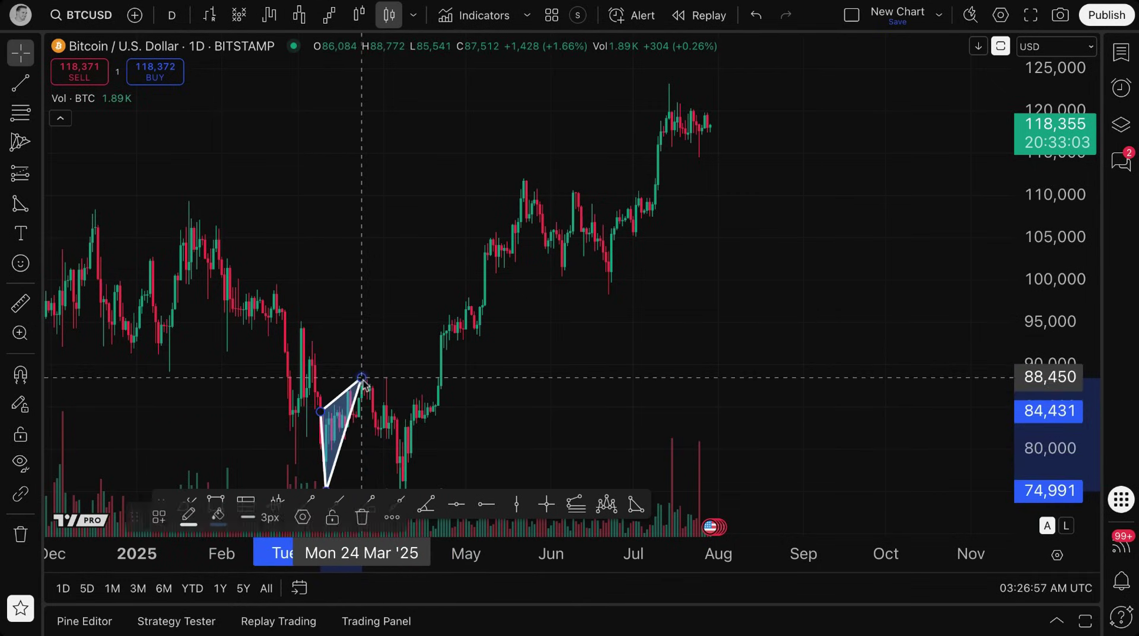
scroll(345, 458, "down", 1)
left_click_drag(372, 442, 369, 421)
left_click_drag(402, 342, 410, 339)
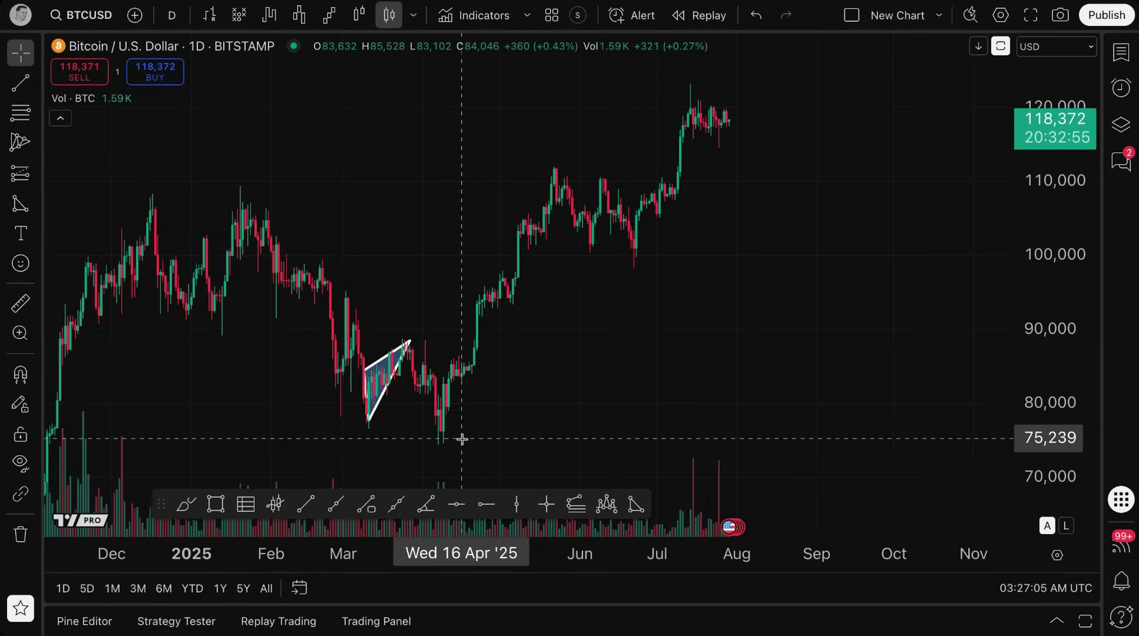
Duplicate the March triangle twice, fitting one copy to January's rise from about 90,305 to 108,149 and another to early June's rise from about 100,562
left_click(384, 364)
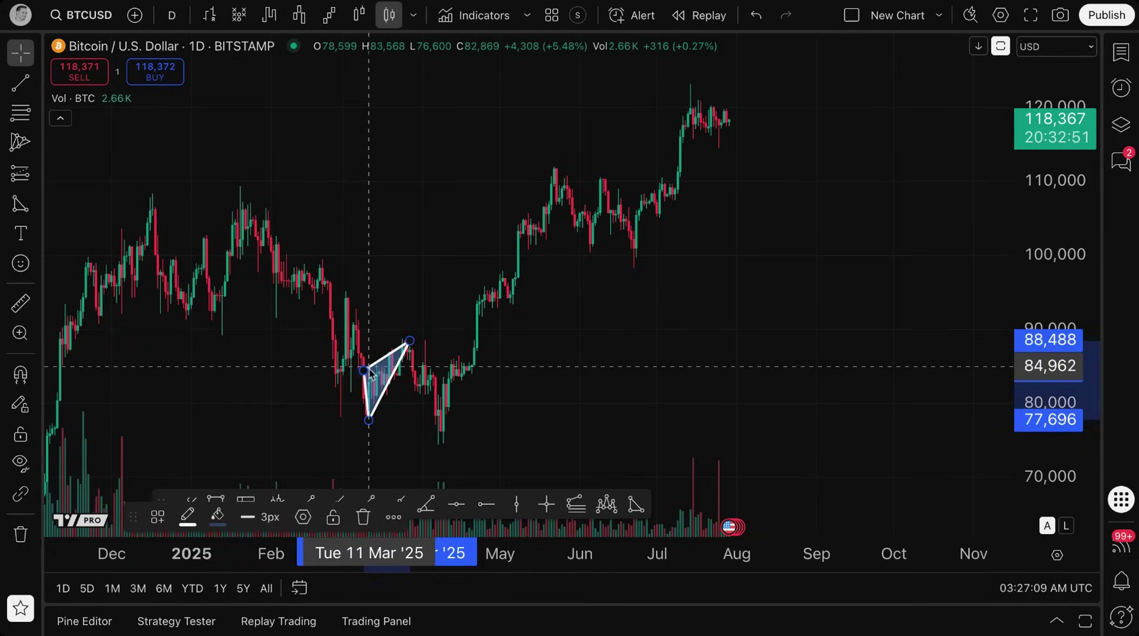
left_click_drag(369, 368, 248, 194)
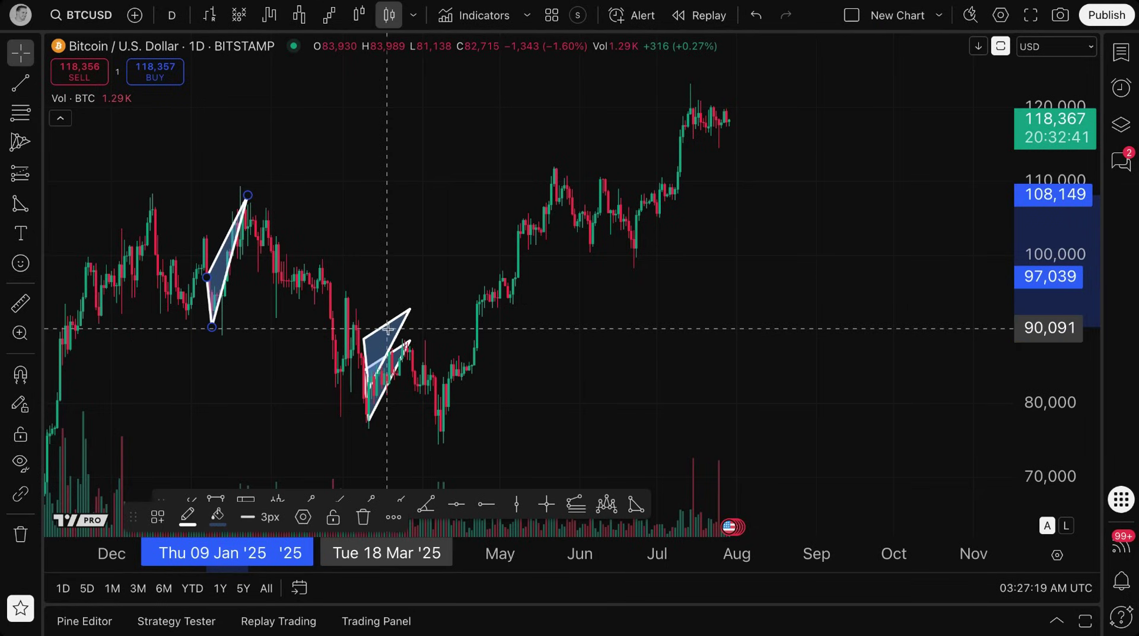
left_click_drag(387, 322, 591, 250)
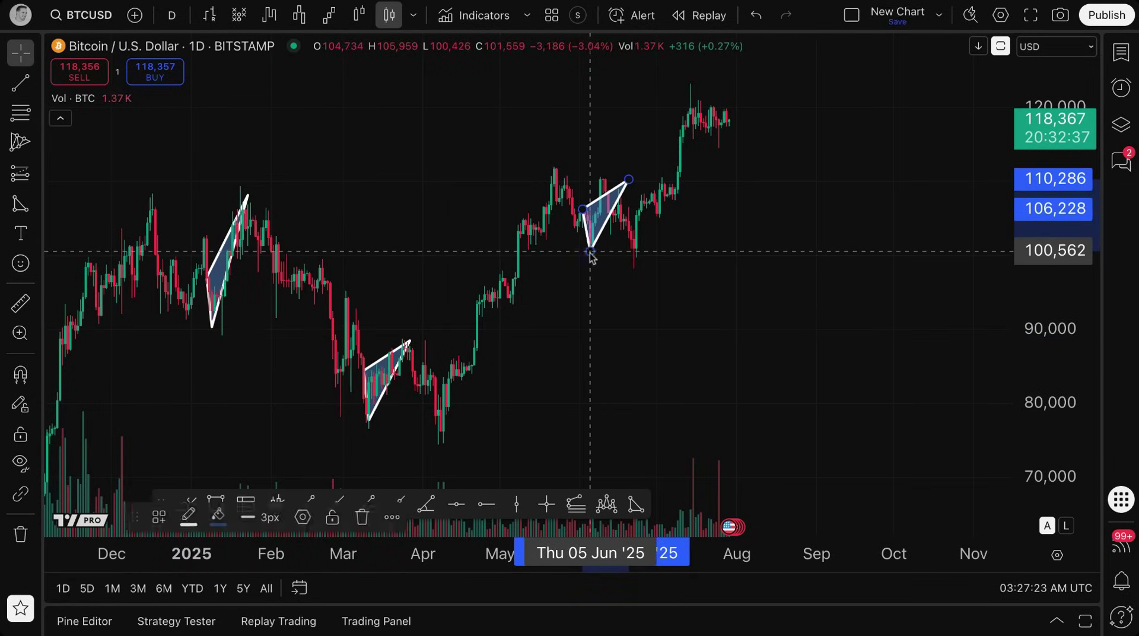
left_click_drag(628, 179, 608, 177)
left_click(660, 272)
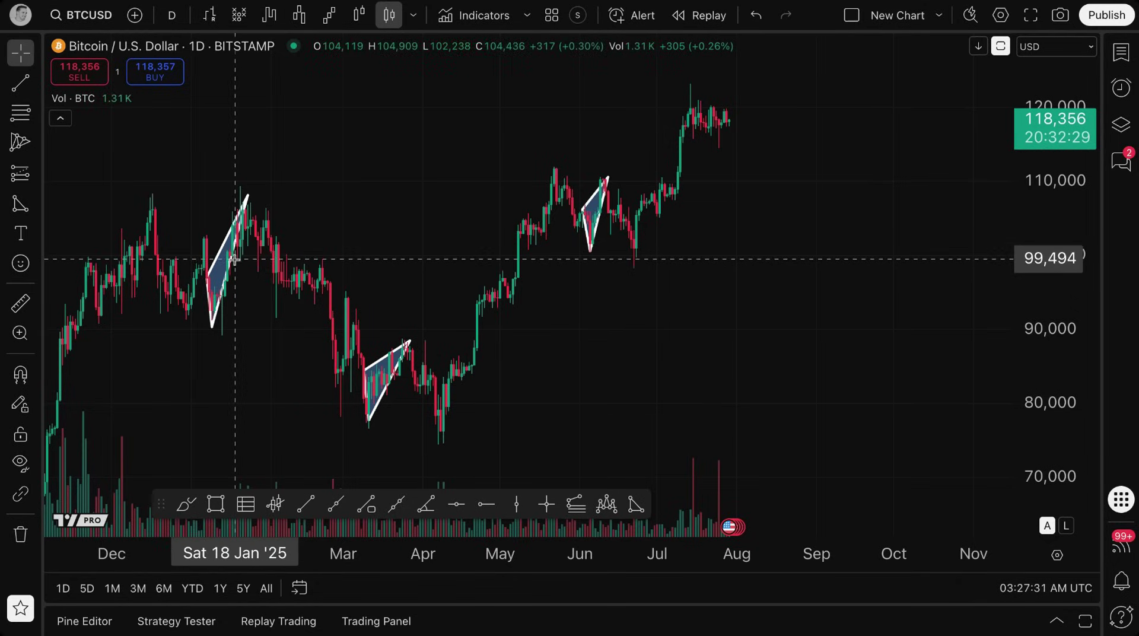
Move the January triangle's upper corner to about 107,721 on 24 Jan '25 and deselect the triangle
left_click_drag(248, 194, 250, 199)
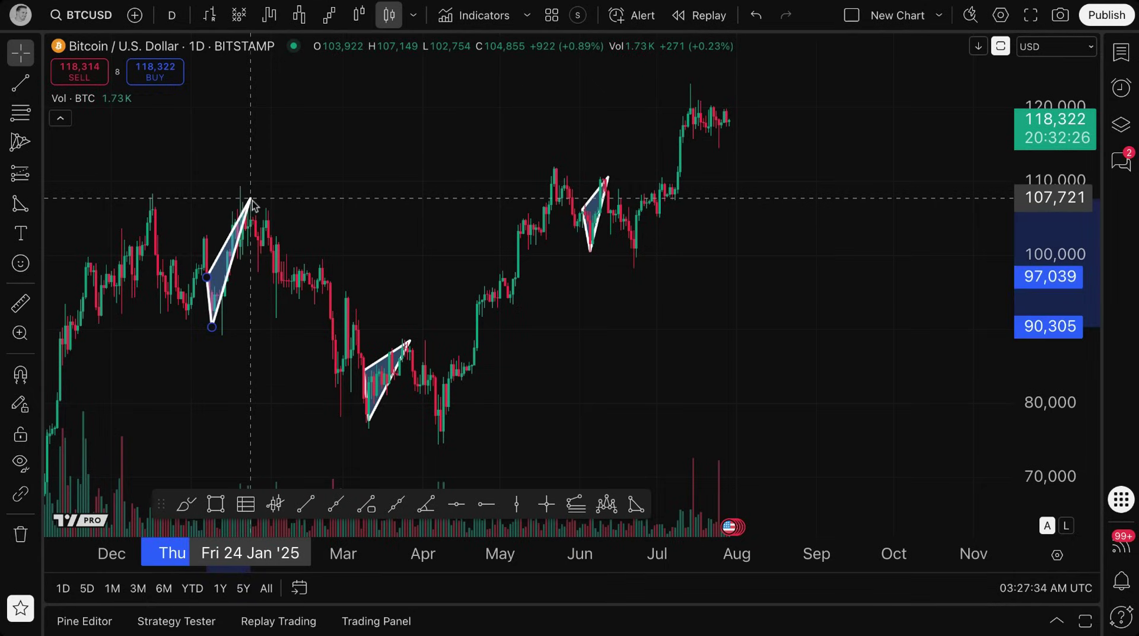
left_click(261, 310)
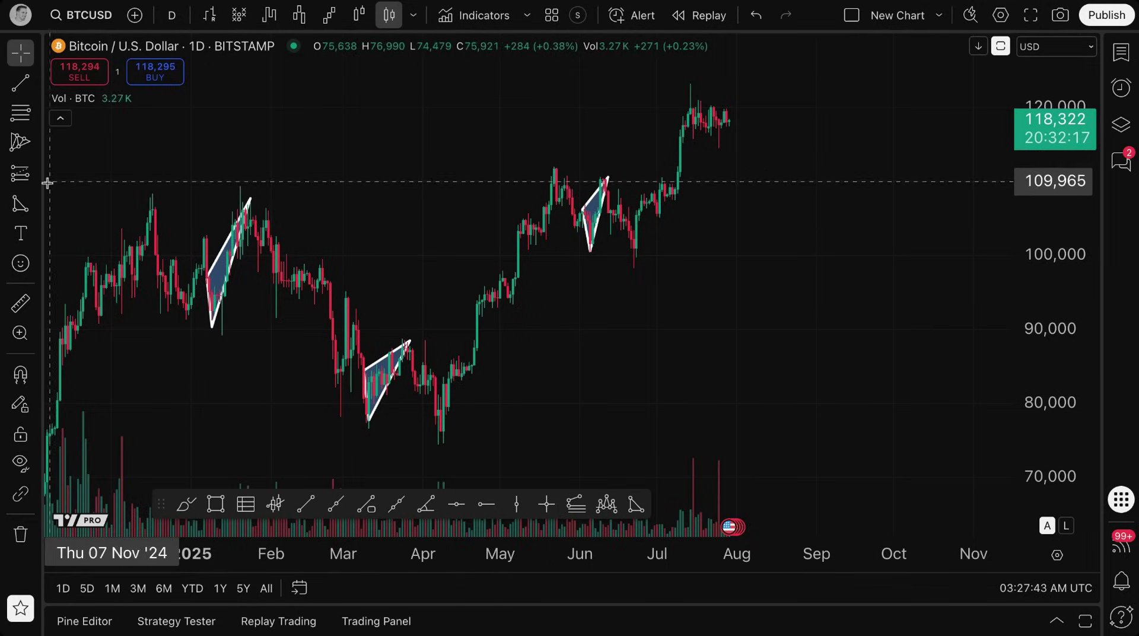
Brush red freehand strokes from the peaks of the January, March and June triangles along the following price moves, and undo them
left_click(37, 204)
left_click(107, 86)
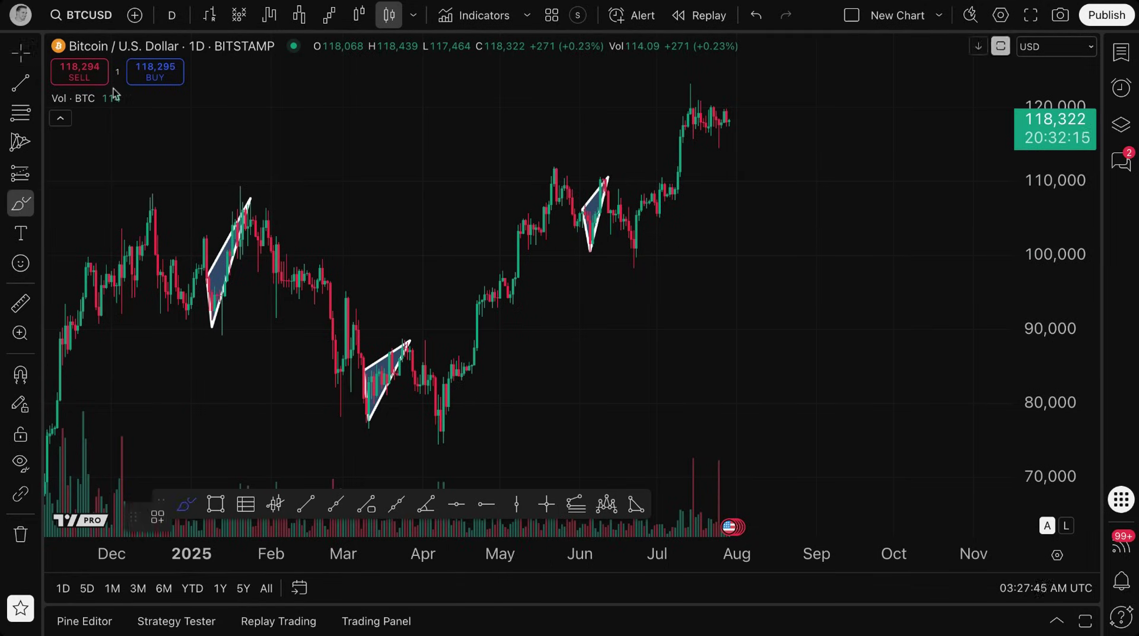
left_click_drag(252, 232, 295, 256)
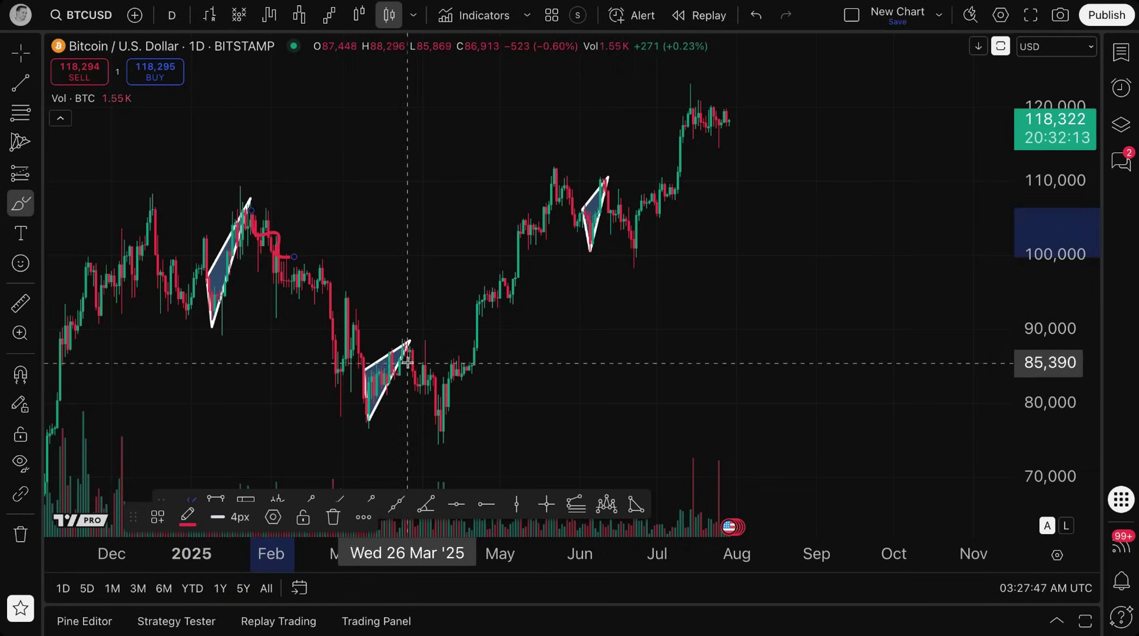
mouse_move(412, 382)
left_mouse_down()
mouse_move(437, 392)
mouse_move(450, 380)
left_mouse_up()
left_click_drag(601, 202, 647, 247)
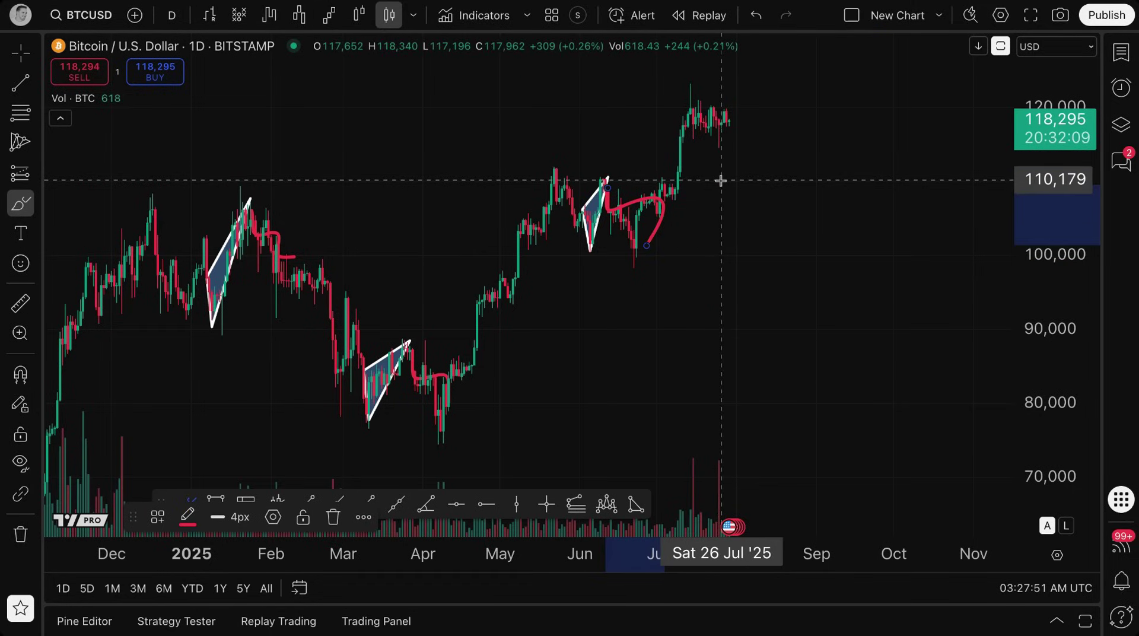
key("ctrl+z")
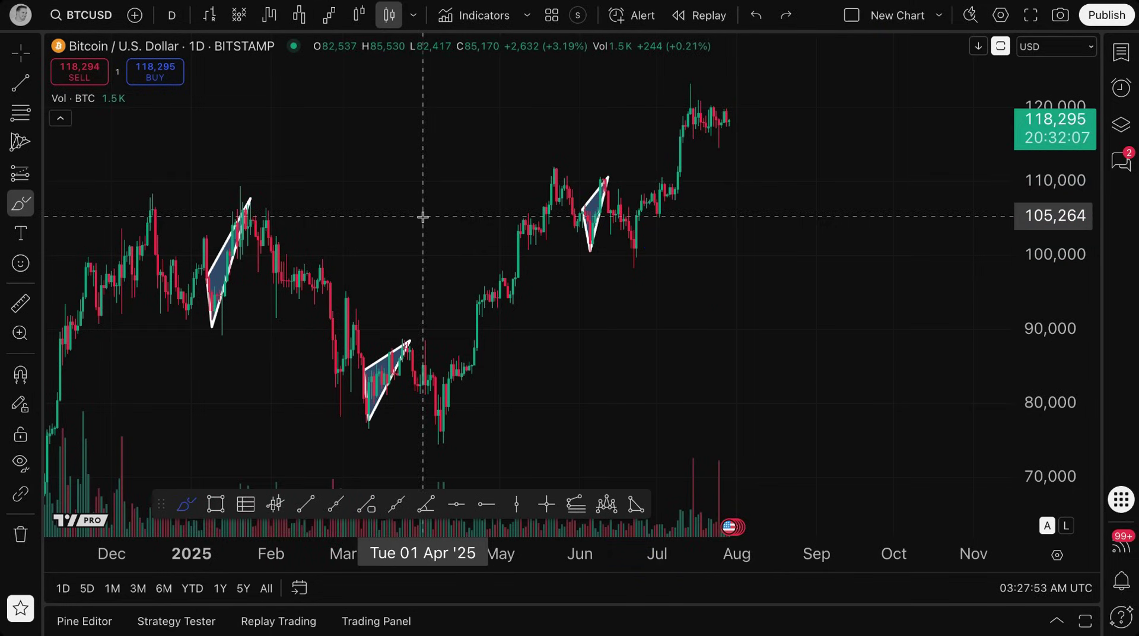
left_click(28, 64)
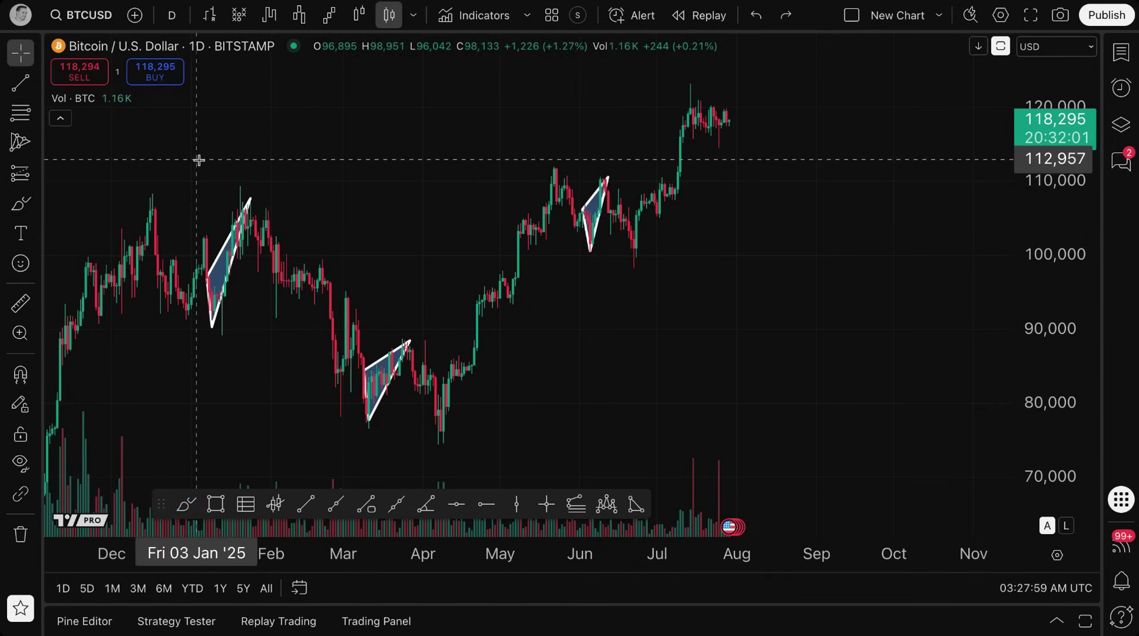
Stretch the June triangle's peak corner to about 105,658 on 23 Jun '25, adjust its low corner to about 100,632, and delete the triangle
scroll(368, 253, "up", 5)
left_click_drag(337, 331, 534, 372)
scroll(534, 369, "up", 4)
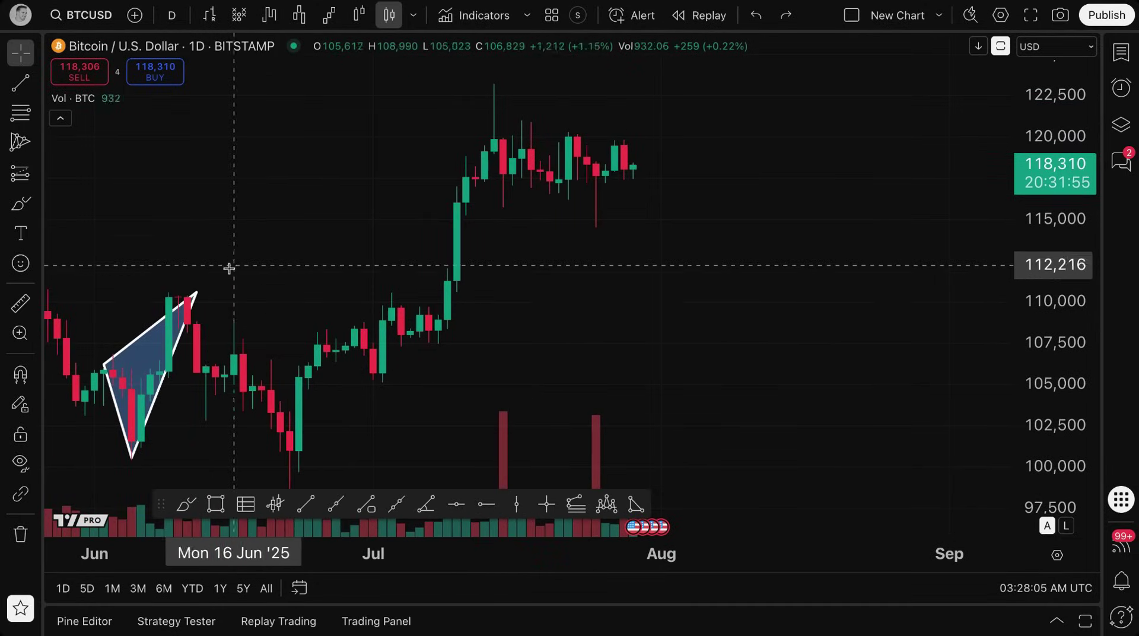
mouse_move(197, 293)
left_mouse_down()
mouse_move(229, 309)
mouse_move(337, 425)
mouse_move(299, 423)
mouse_move(298, 374)
left_mouse_up()
mouse_move(132, 459)
left_mouse_down()
mouse_move(94, 461)
mouse_move(64, 392)
mouse_move(141, 471)
mouse_move(133, 464)
left_mouse_up()
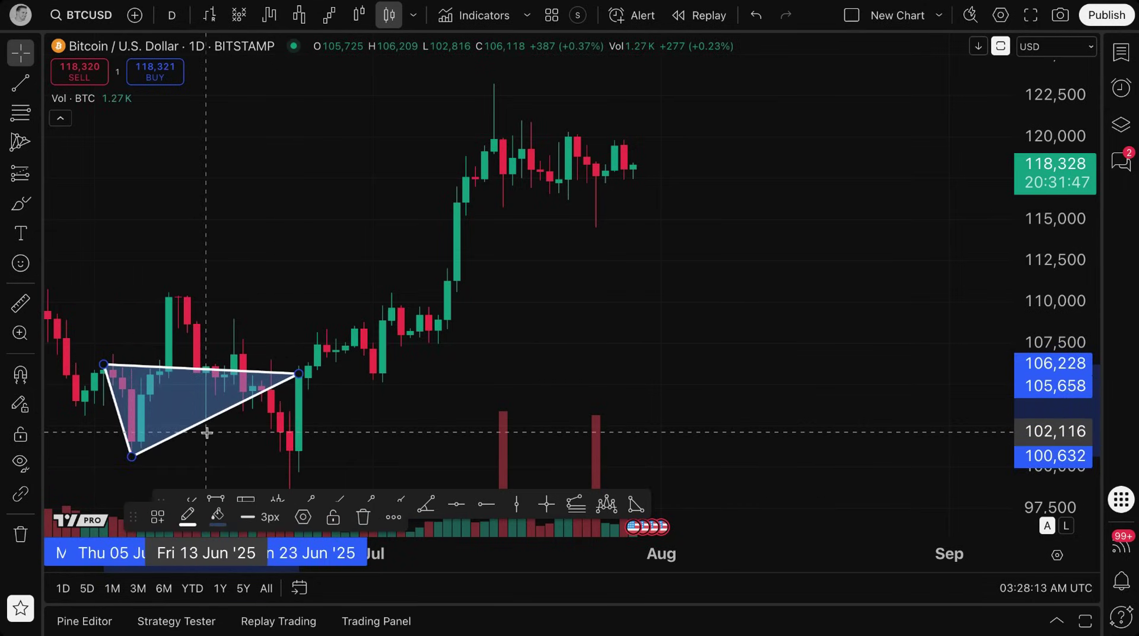
key("Delete")
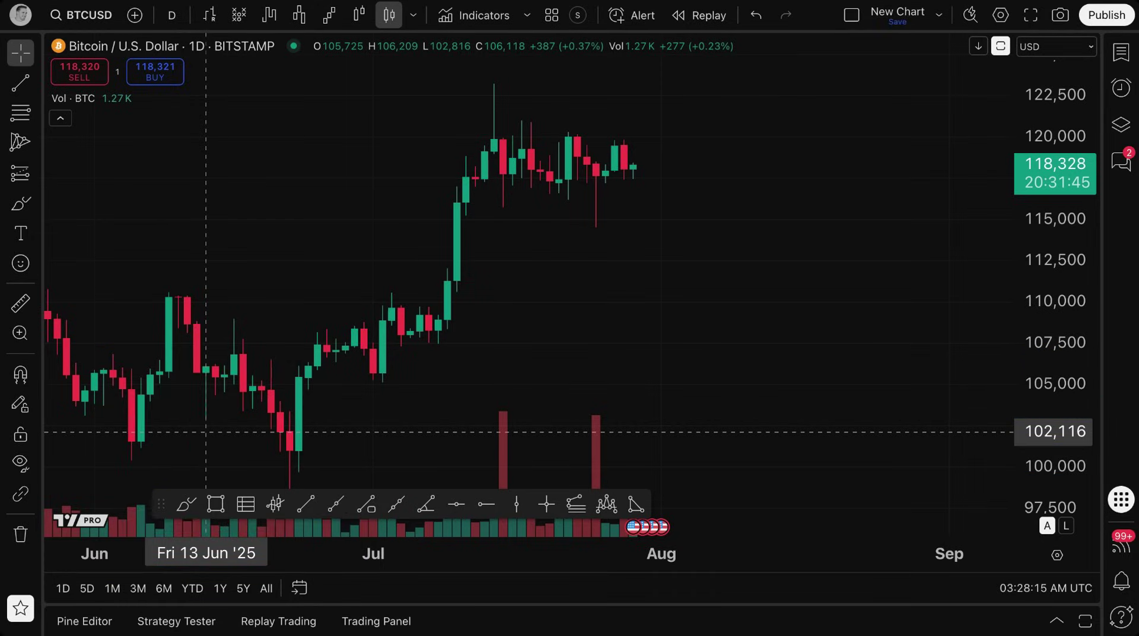
Draw a Triangle Pattern with A at about 100,153 on 22 Jun '25, B at 108,147, C at 104,030, and D on 10 Jul
scroll(244, 289, "up", 2)
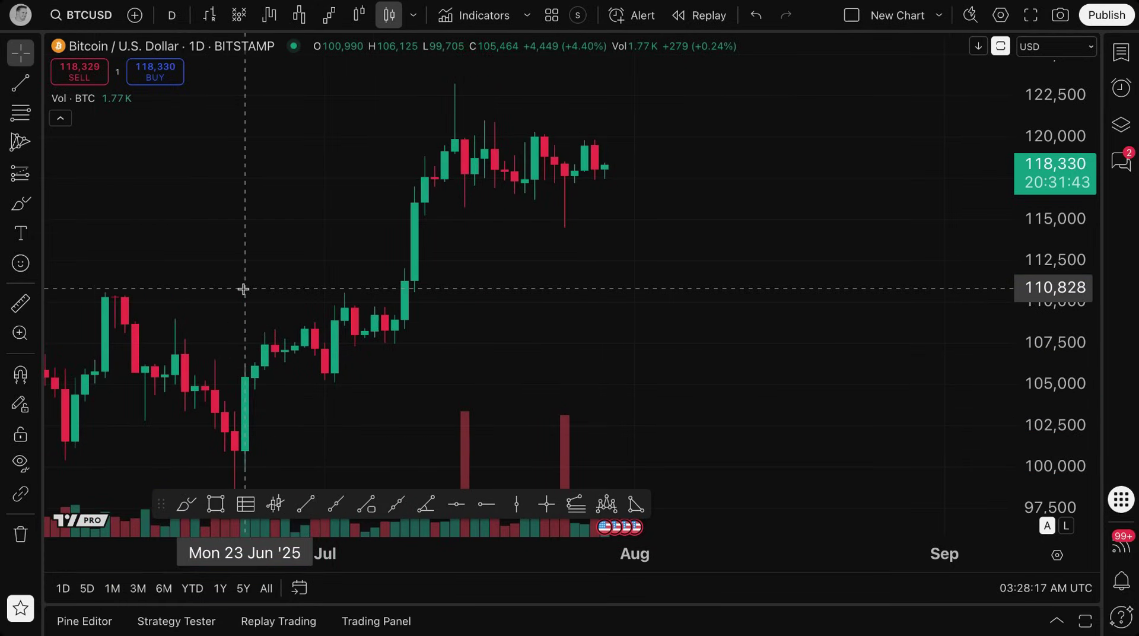
left_click(38, 149)
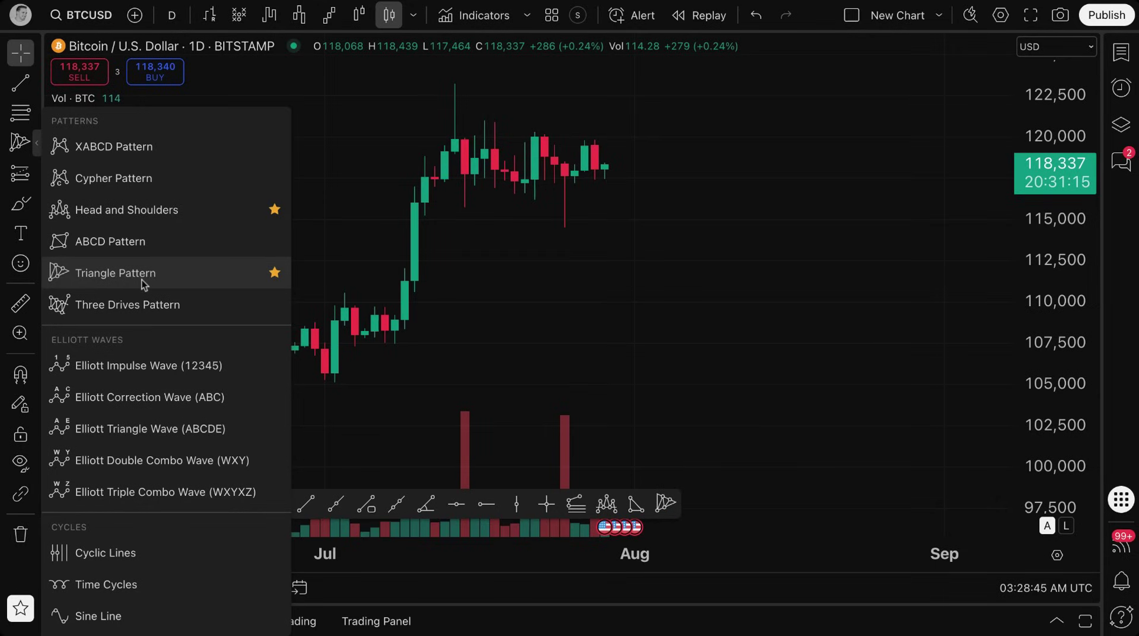
left_click(112, 273)
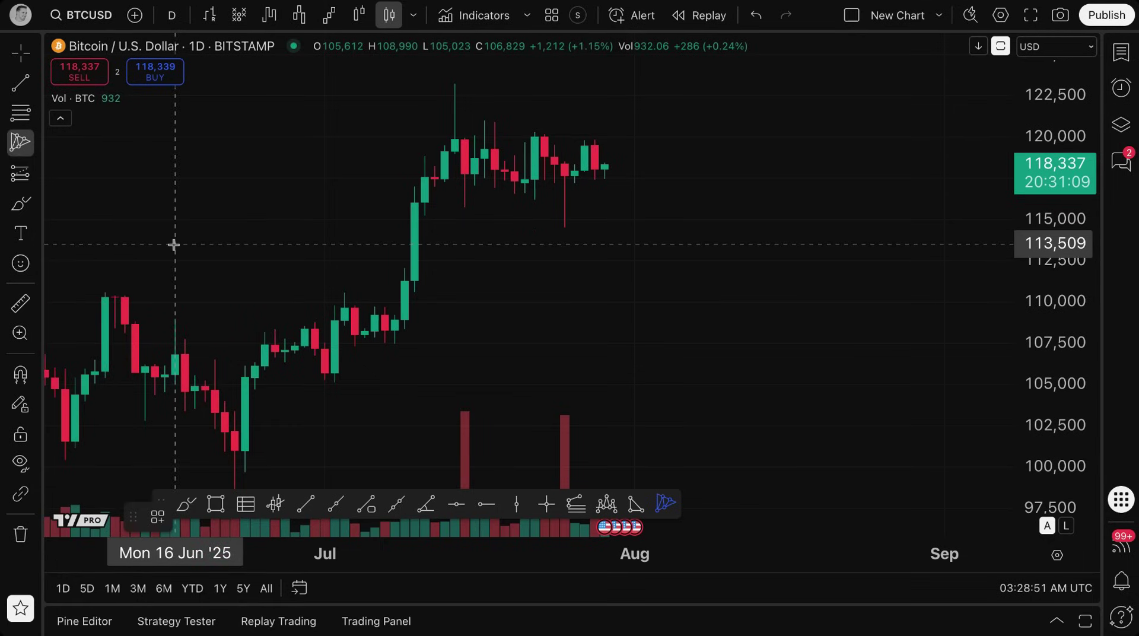
left_click(235, 465)
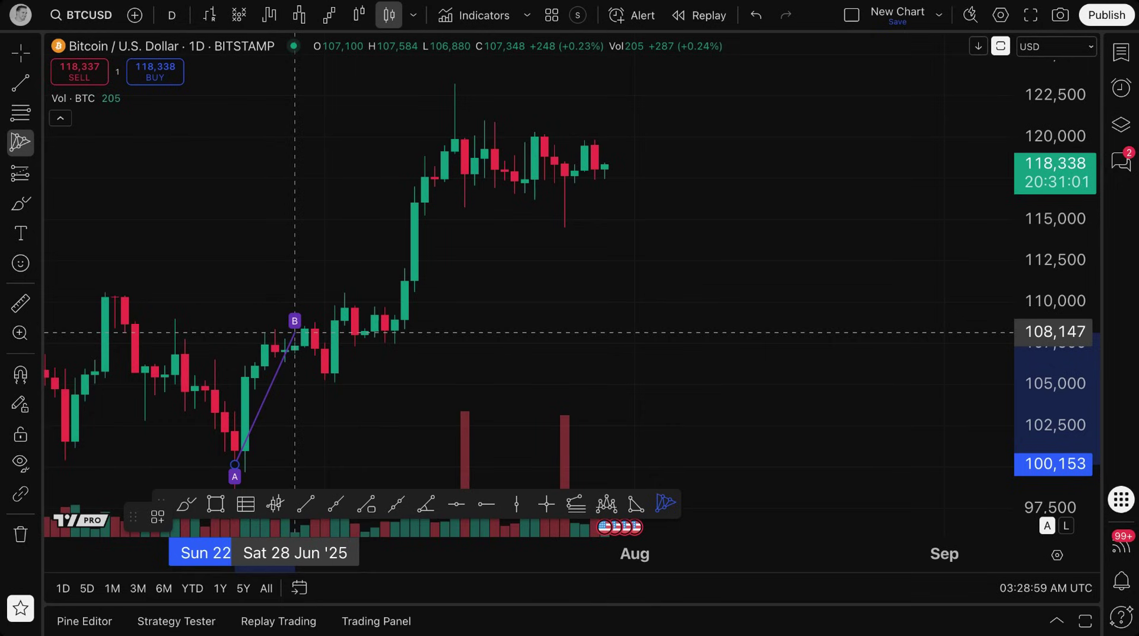
left_click(295, 332)
left_click(355, 399)
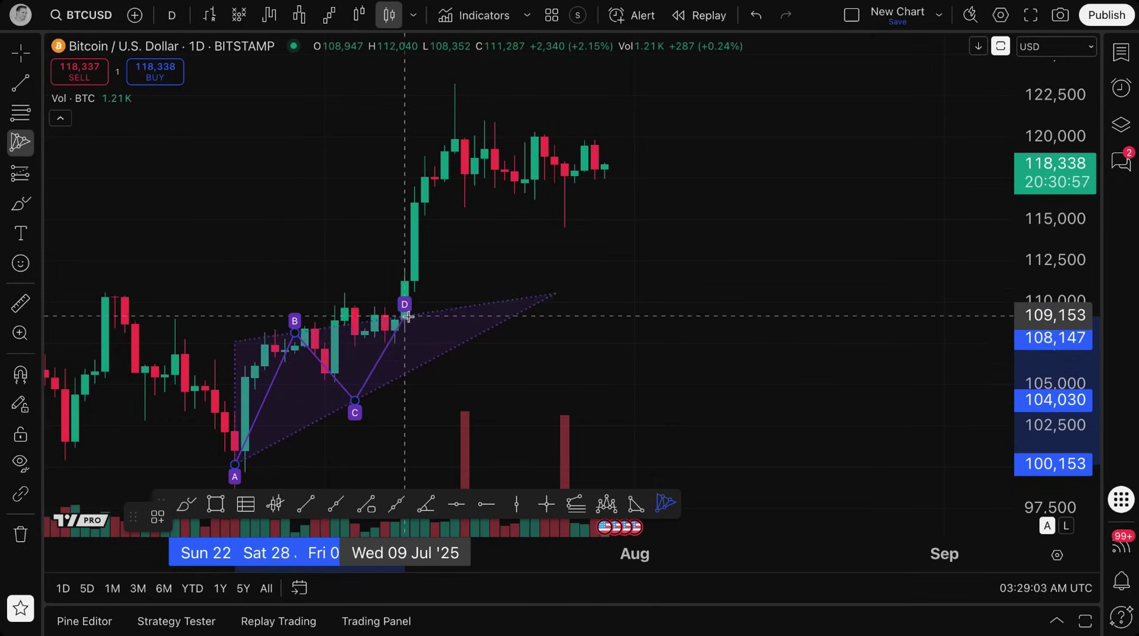
left_click(413, 322)
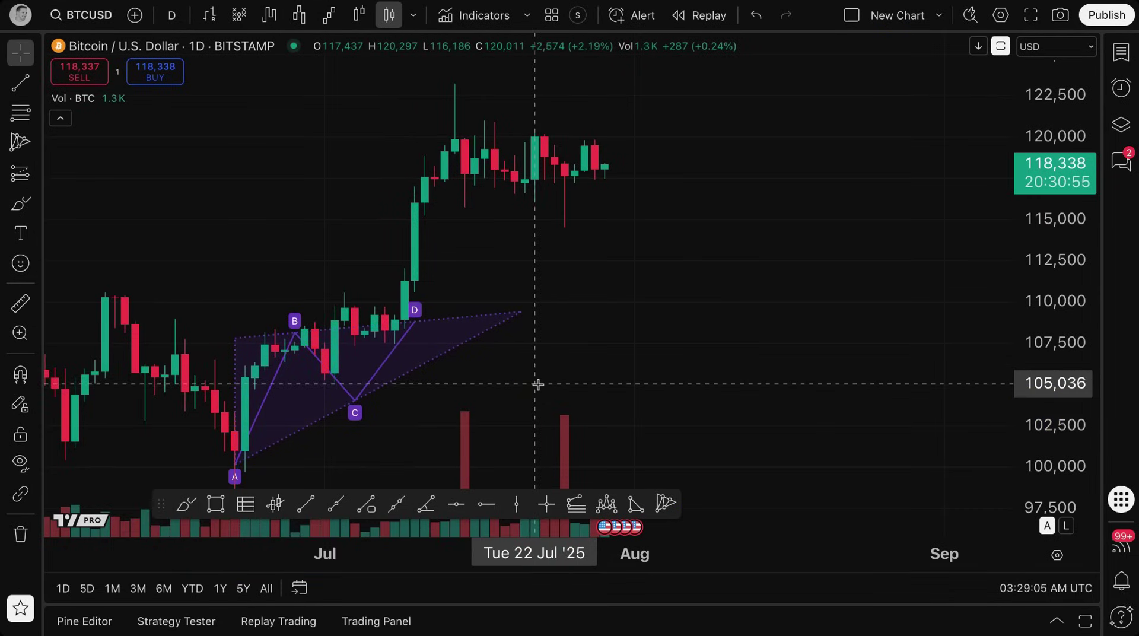
Move the triangle pattern to start on 22 Jul '25 and raise its point A to about 103,312
left_click_drag(342, 382, 629, 339)
scroll(632, 338, "right", 3)
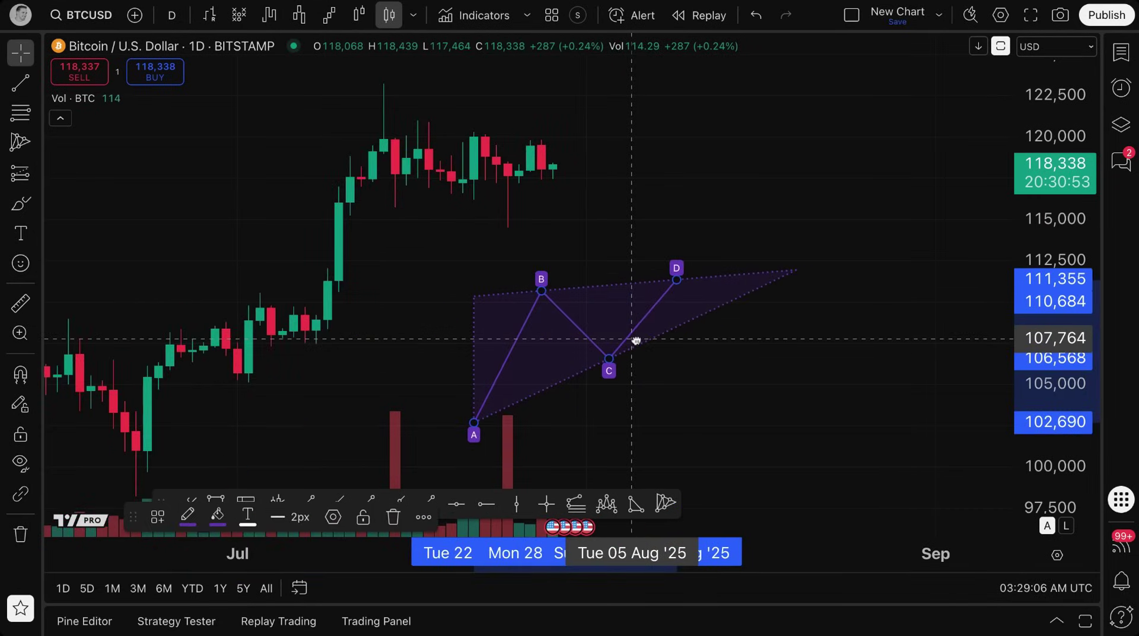
mouse_move(473, 423)
left_mouse_down()
mouse_move(475, 433)
mouse_move(473, 412)
left_mouse_up()
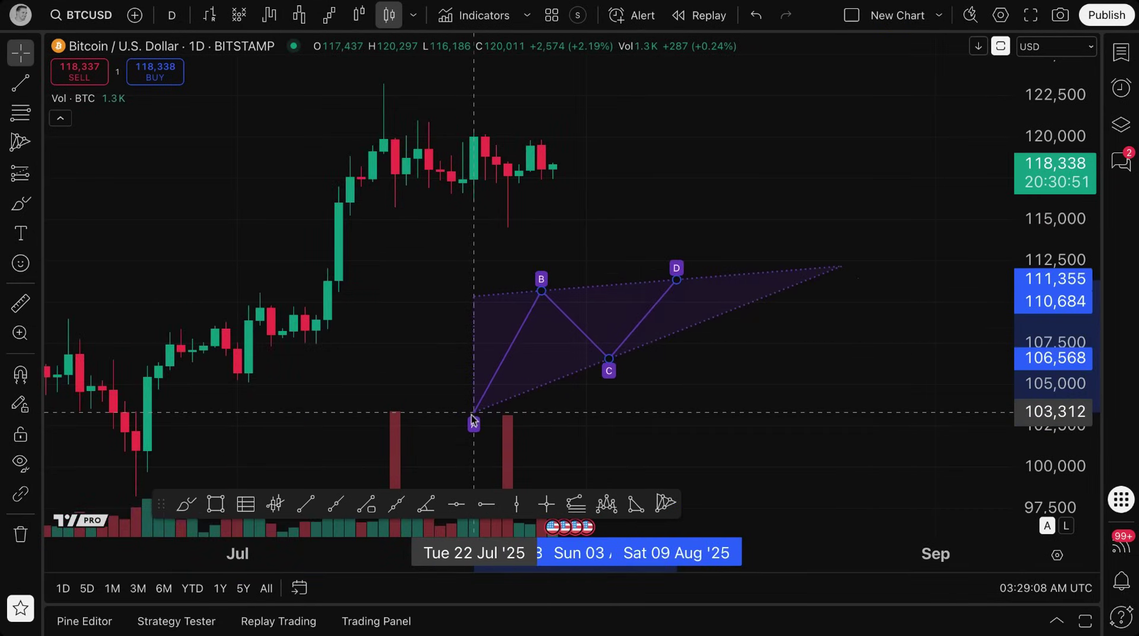
left_click_drag(542, 290, 543, 292)
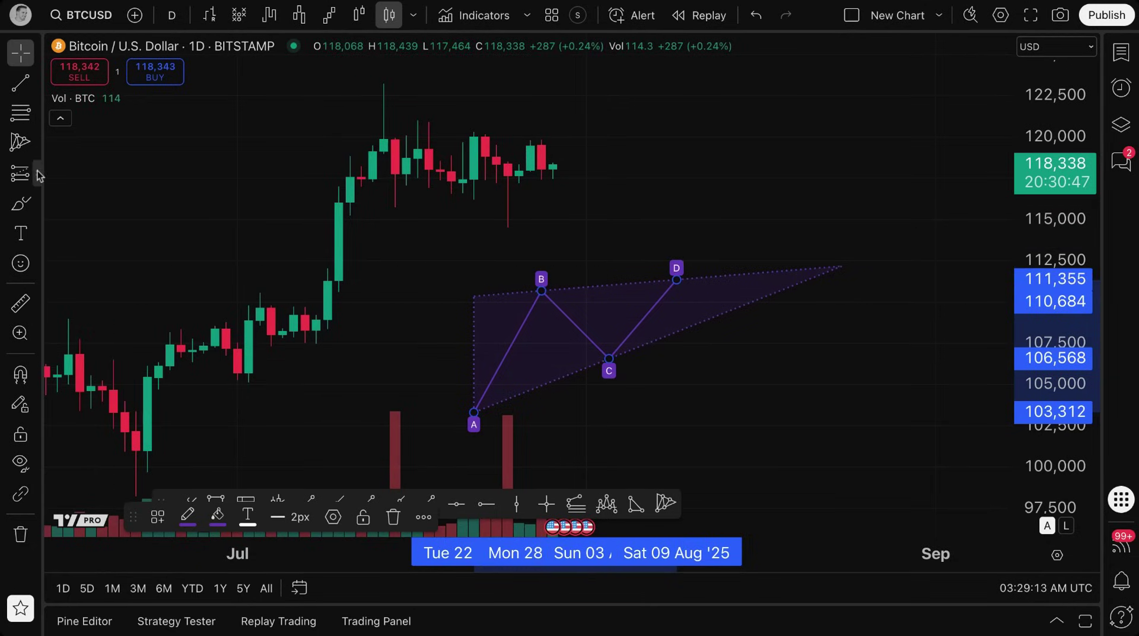
Draw a second Triangle Pattern spanning 1 to 18 Aug '25 and lower it so that point A sits at about 117,051
left_click(20, 146)
left_click(586, 129)
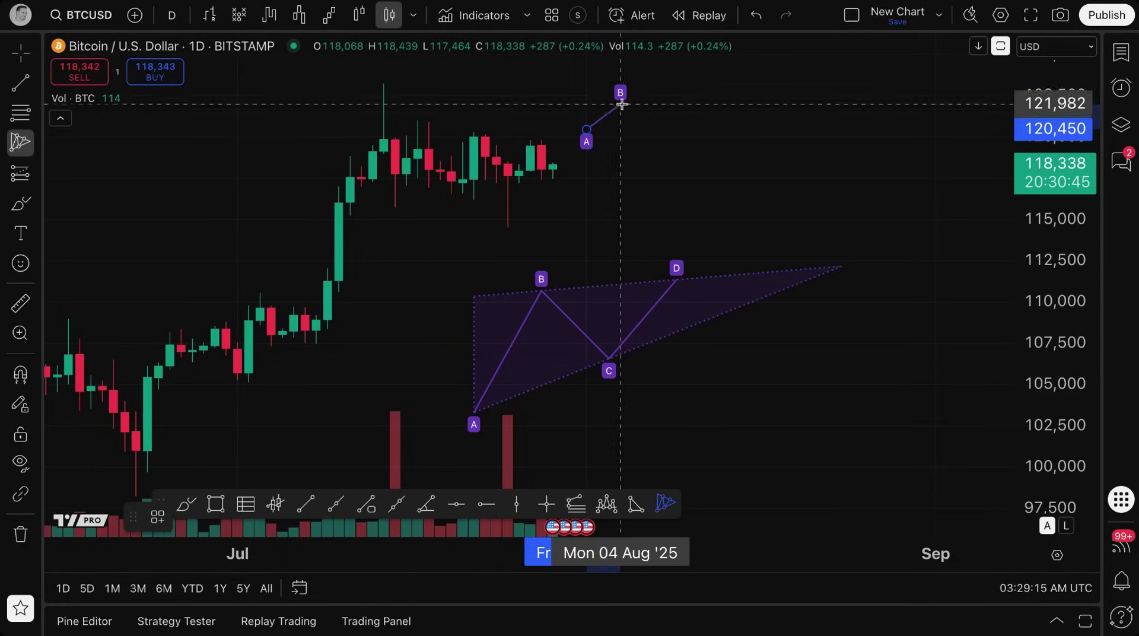
left_click(688, 129)
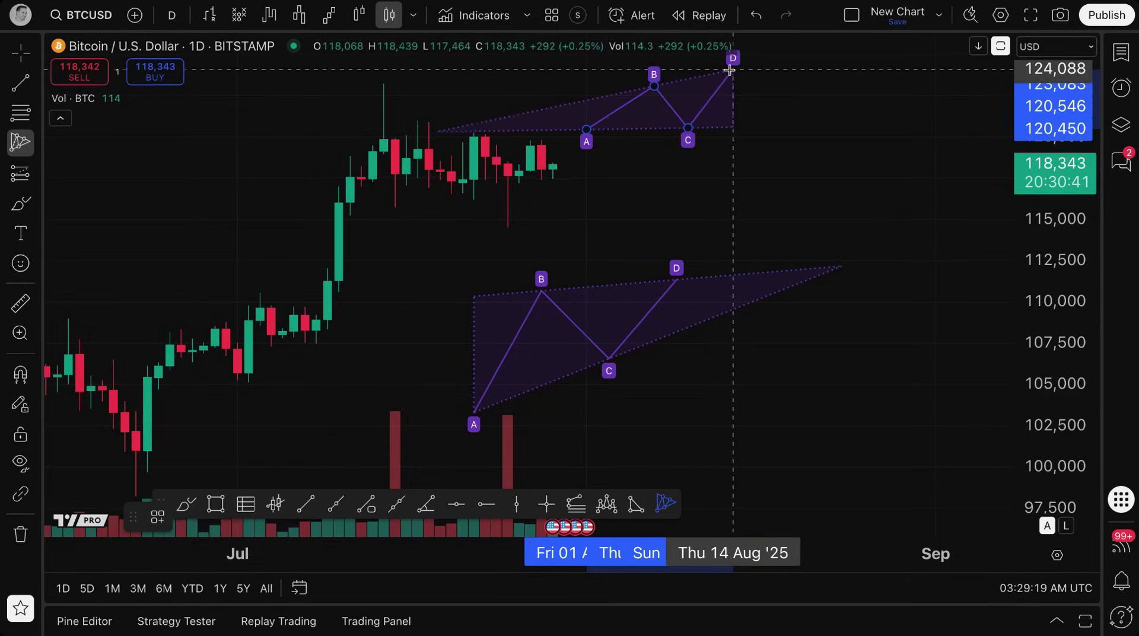
left_click(778, 111)
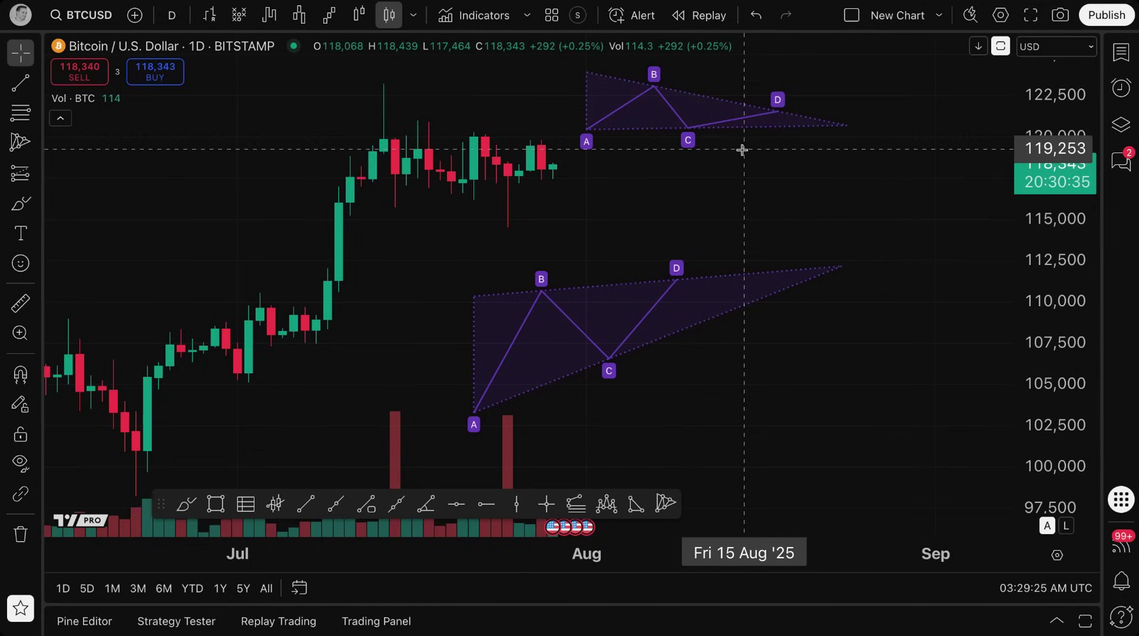
left_click_drag(676, 121, 681, 178)
scroll(584, 223, "up", 2)
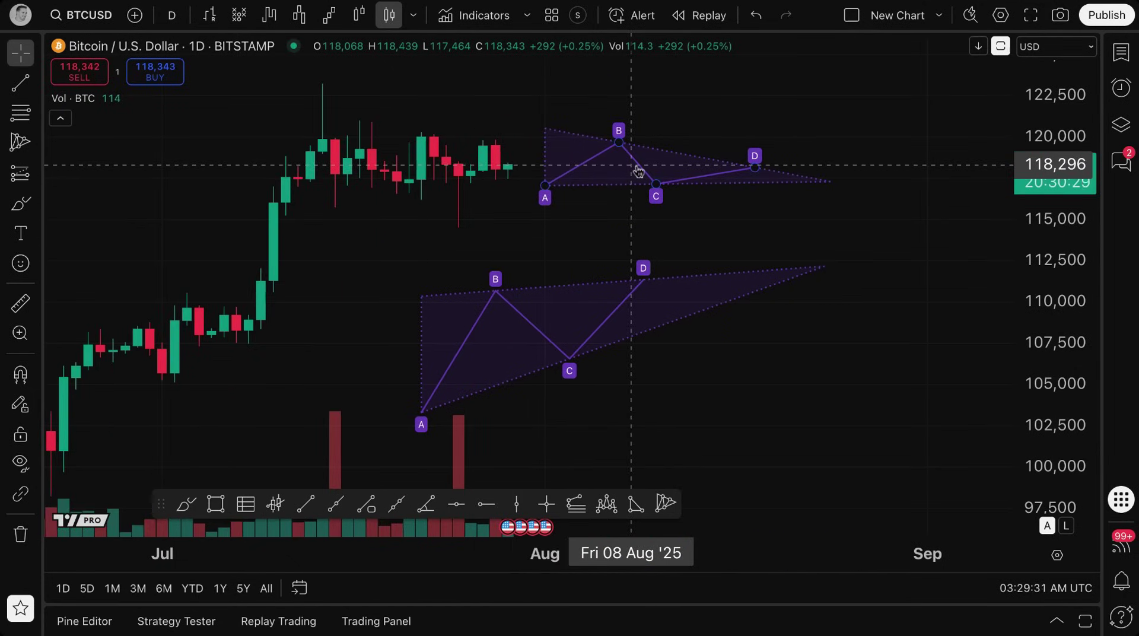
Delete both triangle patterns, the narrow upper one and the larger one below it
left_click(638, 172)
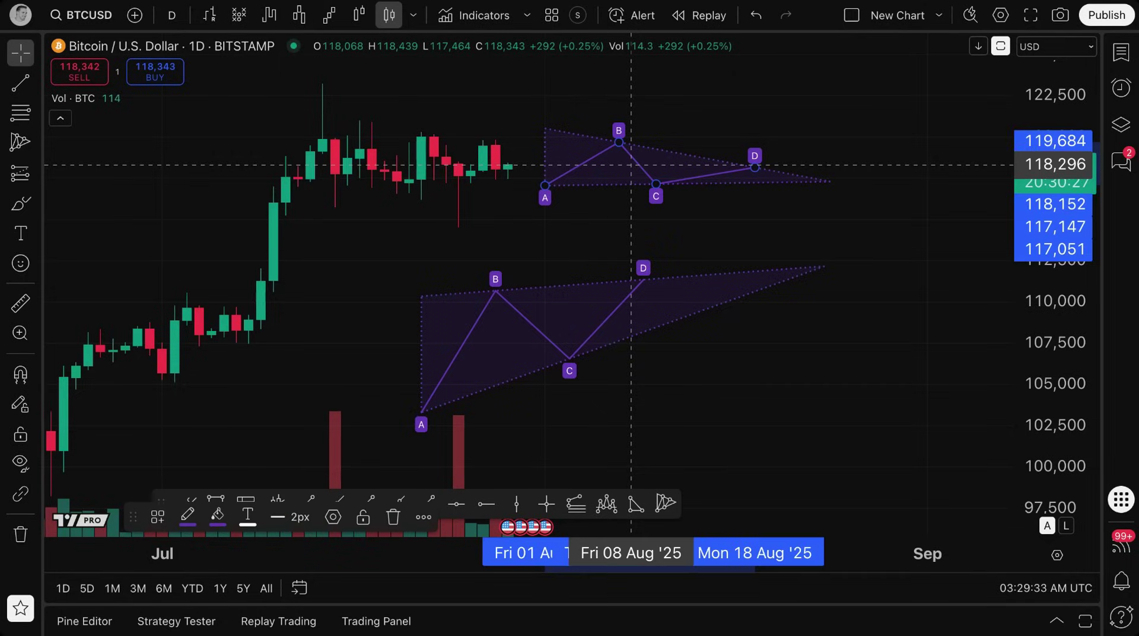
key("Delete")
left_click(524, 317)
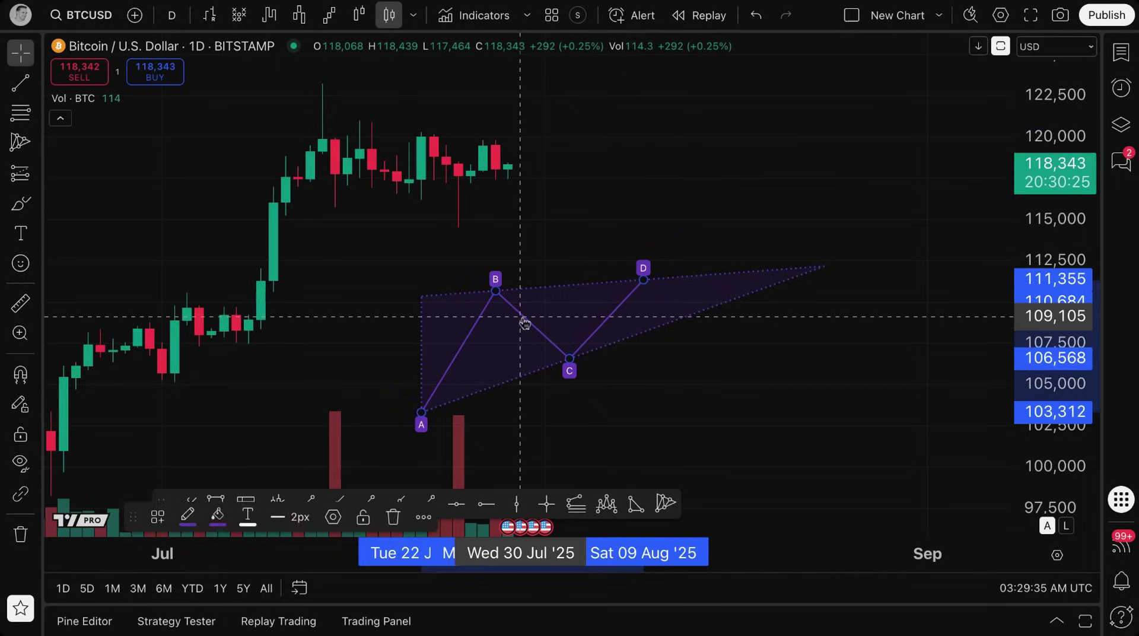
key("Delete")
Draw a rising Triangle Pattern from 28 Jul to 15 Aug '25 and move it so point A sits at about 107,238 on 24 Jul
left_click(39, 149)
left_click(115, 272)
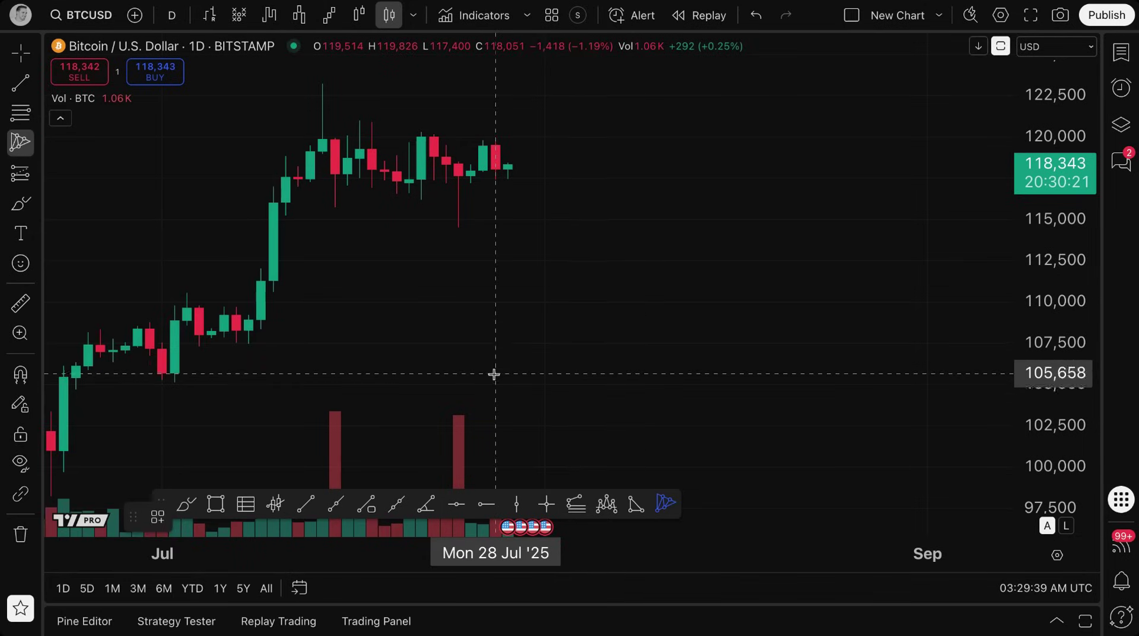
left_click(570, 224)
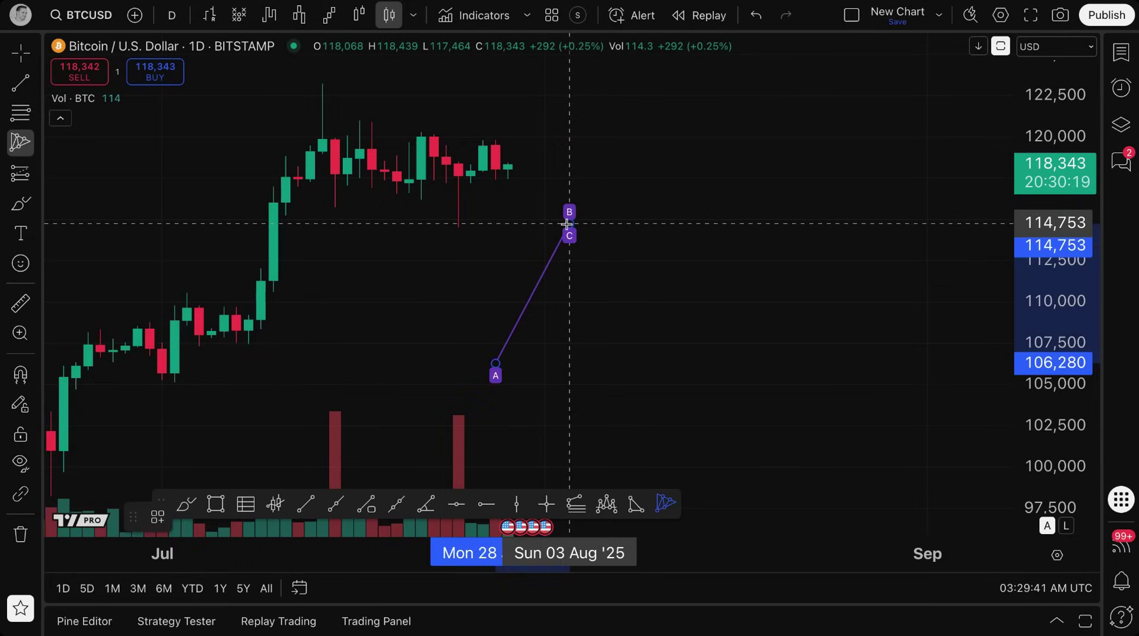
left_click(619, 315)
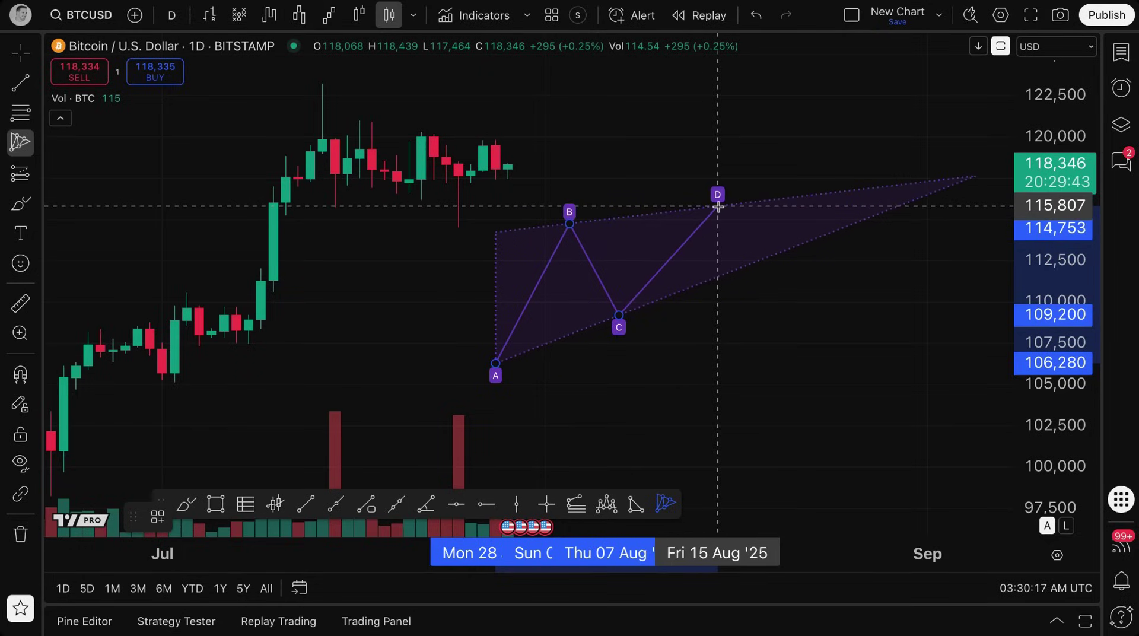
left_click(718, 207)
left_click_drag(548, 240, 499, 224)
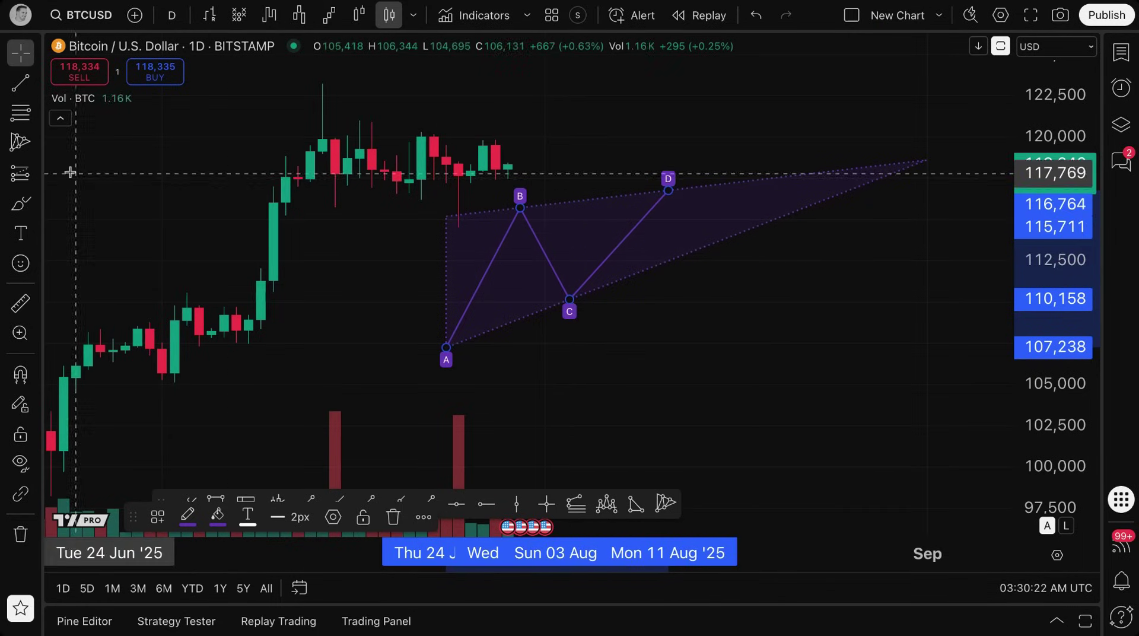
Draw a descending Triangle Pattern from 13 to 24 Aug '25 and move it over July's rise, with A at about 114,658 on 1 Jul
left_click(20, 141)
left_click(692, 406)
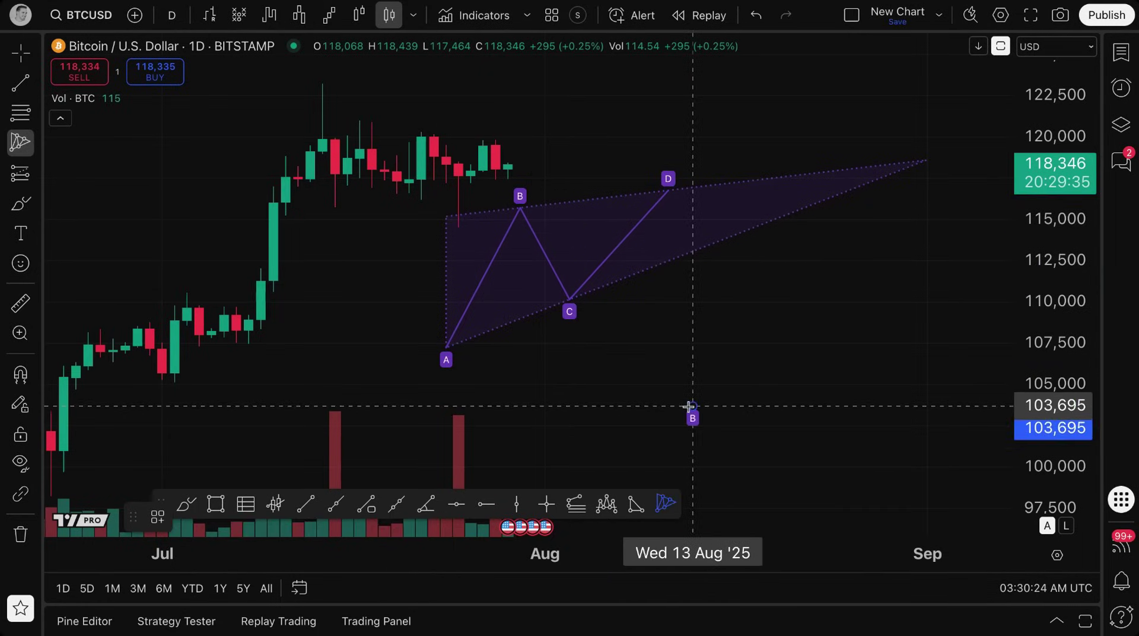
left_click(741, 332)
left_click(779, 453)
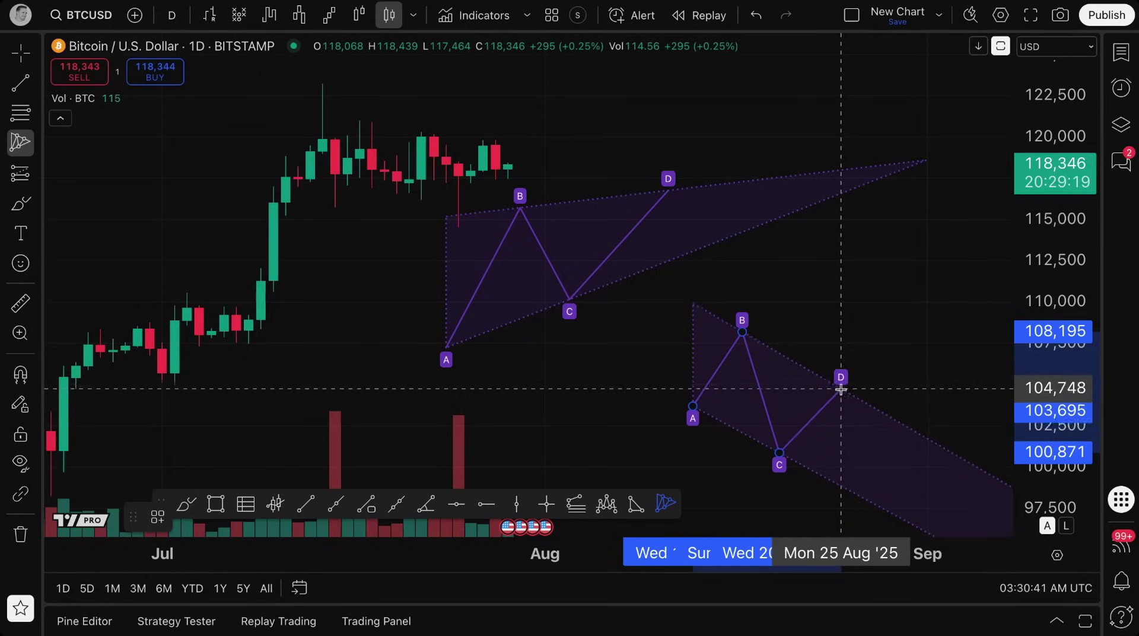
left_click(829, 409)
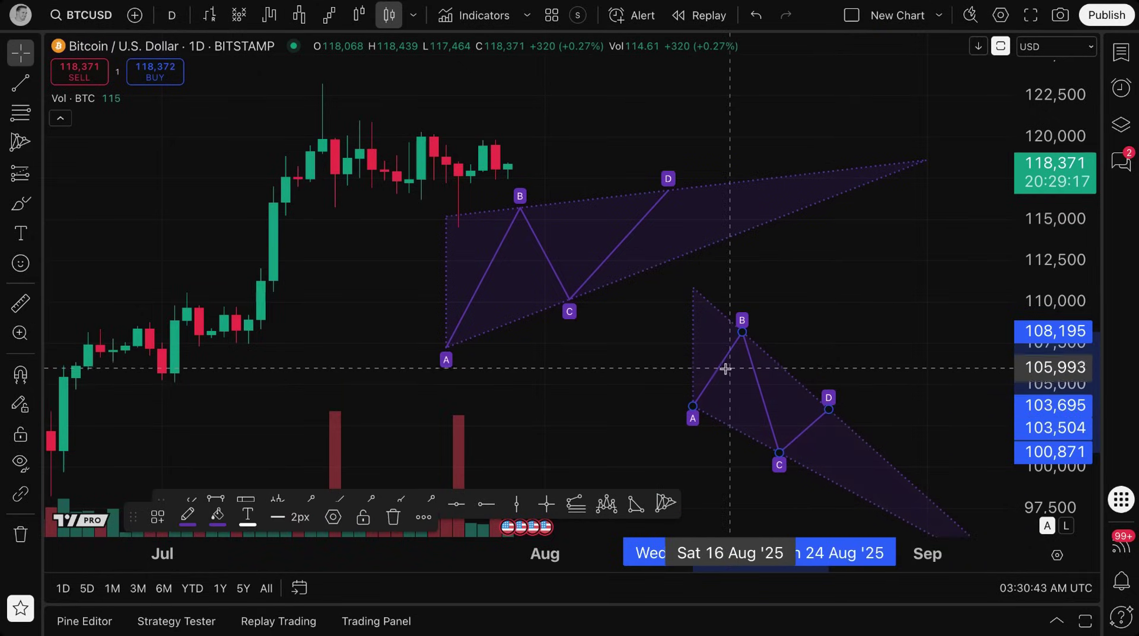
mouse_move(726, 368)
left_mouse_down()
mouse_move(340, 255)
mouse_move(224, 183)
mouse_move(182, 181)
left_mouse_up()
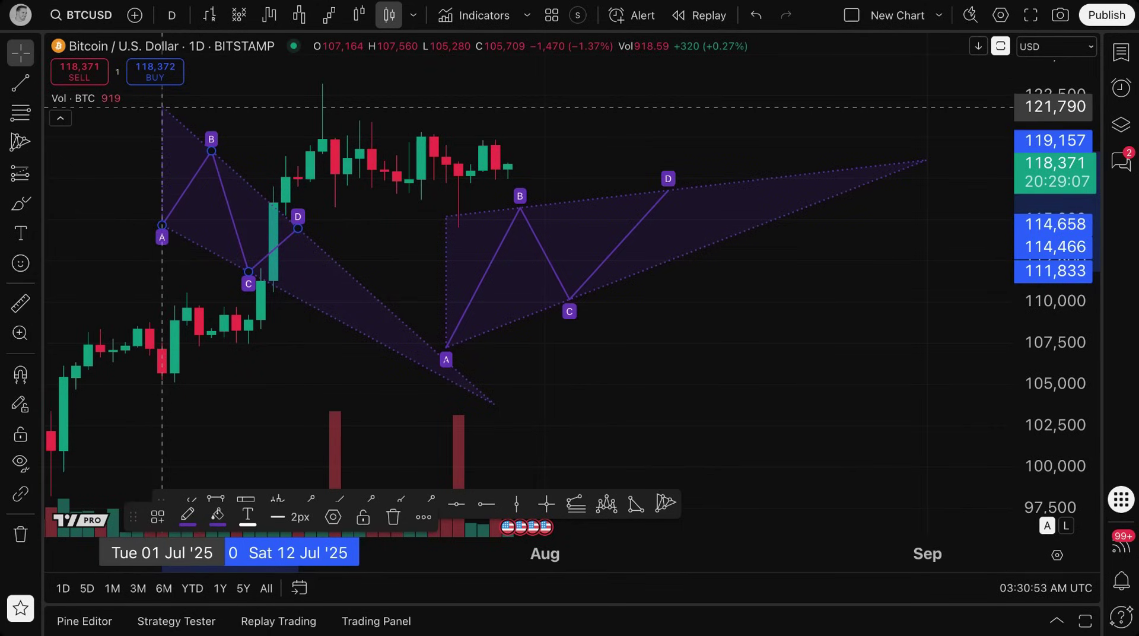
Delete the descending triangle pattern over July and the rising one beside it
key("Delete")
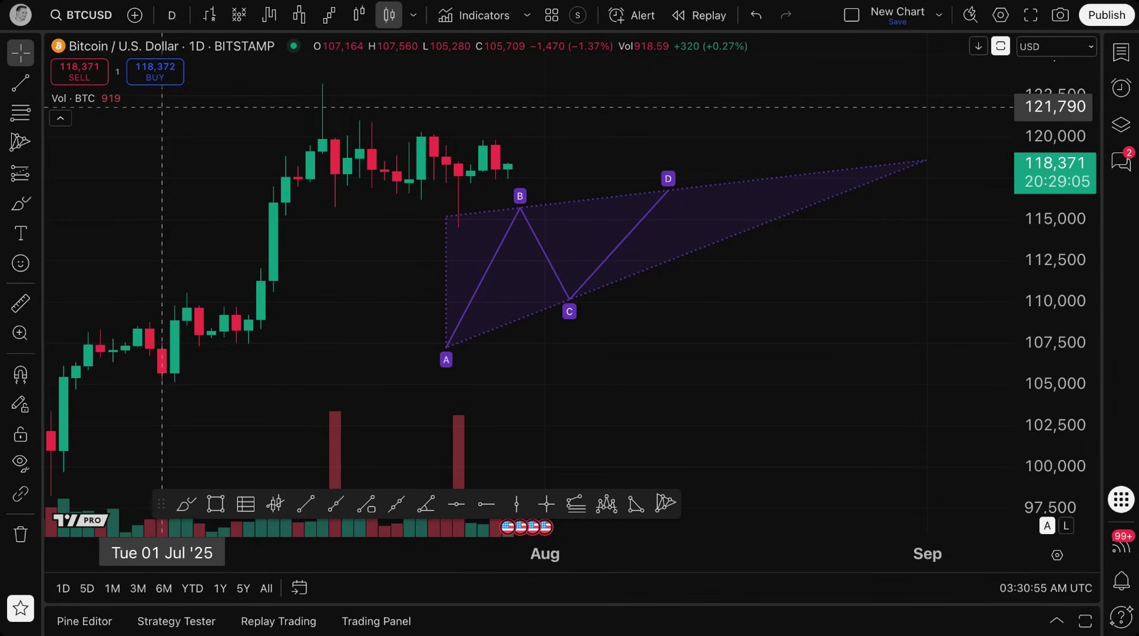
left_click(508, 249)
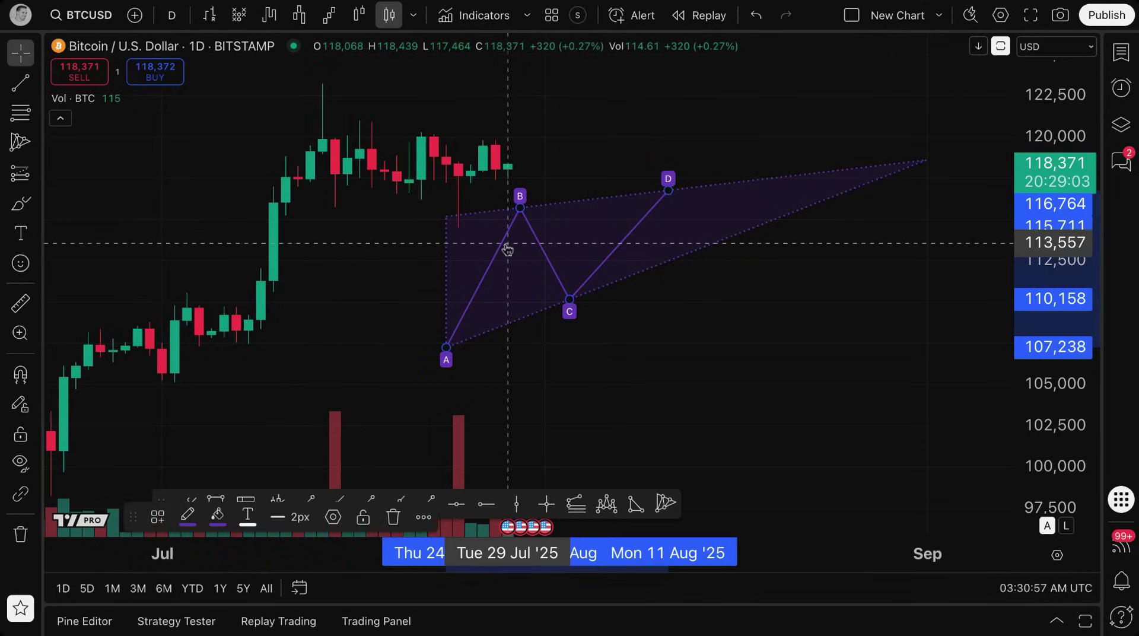
key("Delete")
left_click(39, 150)
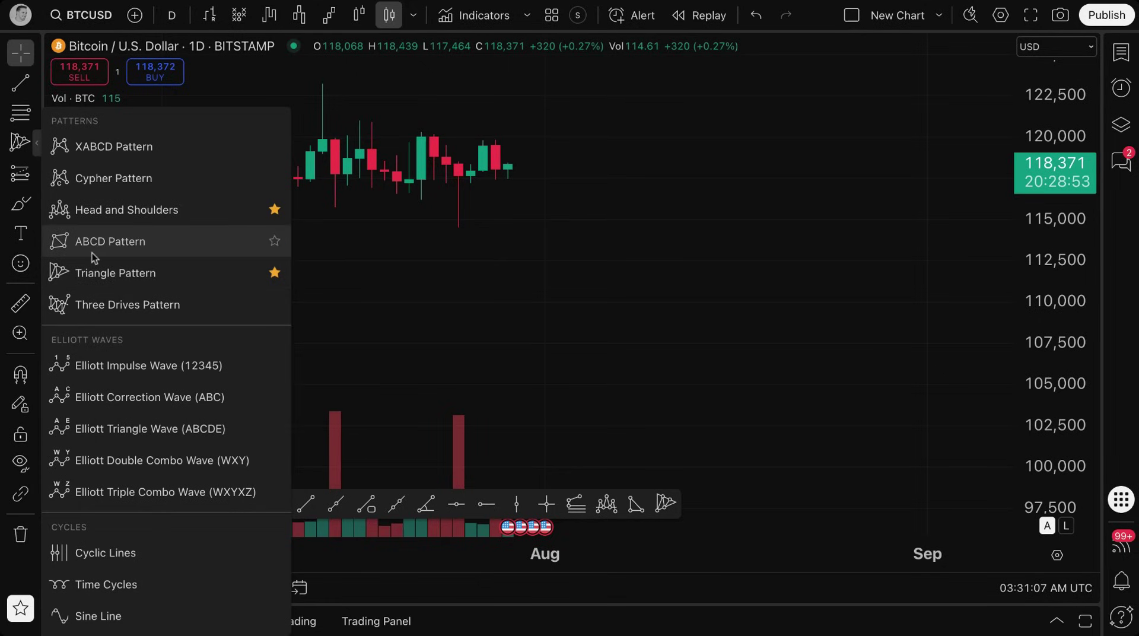
left_click(404, 305)
scroll(404, 305, "down", 5)
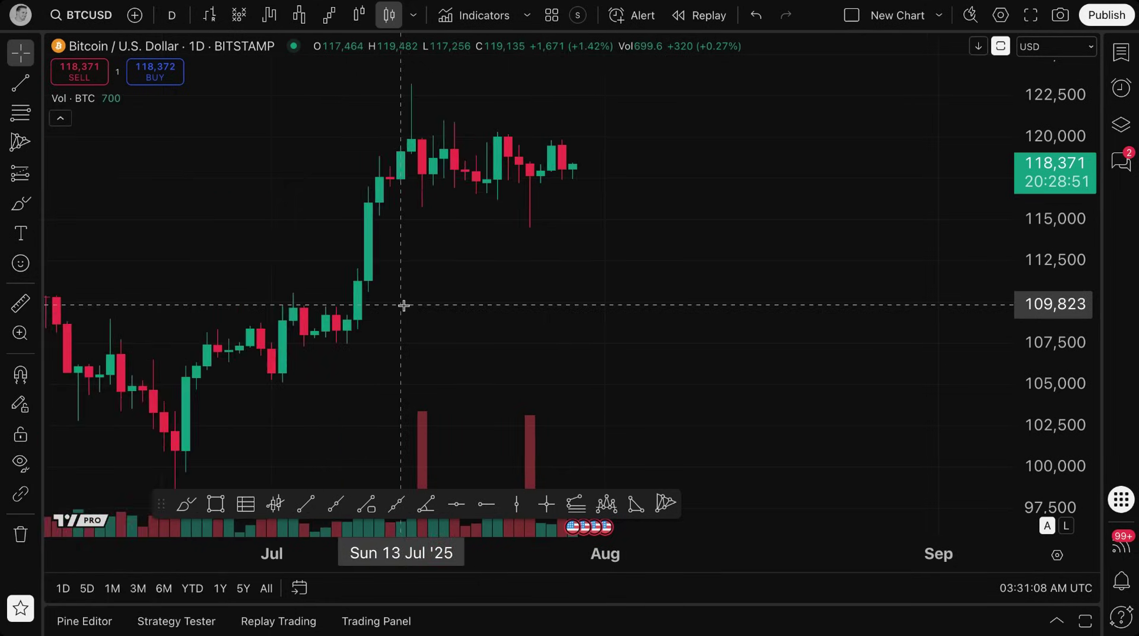
Draw a nearly flat trend line over July's highs, from about 120,320 on 12 Jul to about 120,040 on 29 Jul '25
scroll(404, 305, "down", 8)
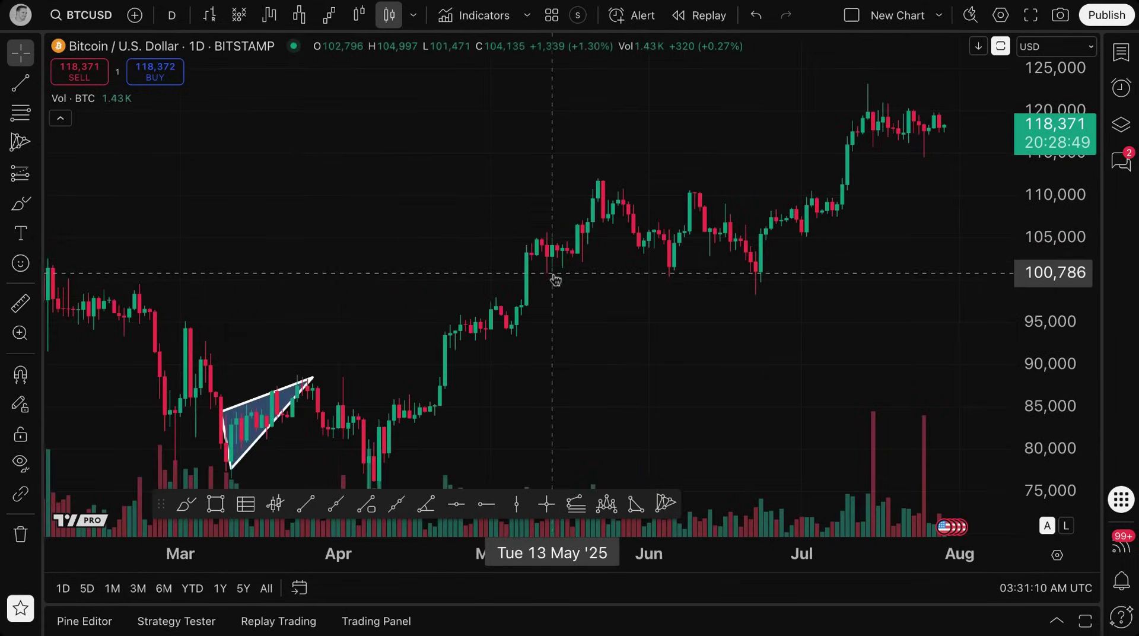
left_click_drag(529, 348, 386, 351)
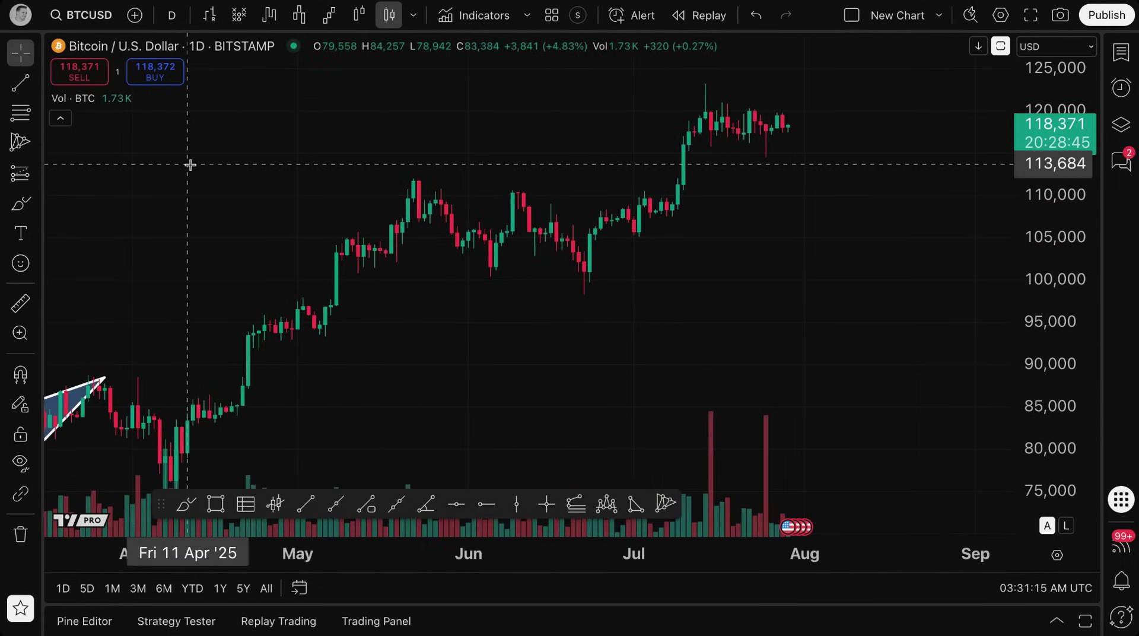
left_click(37, 88)
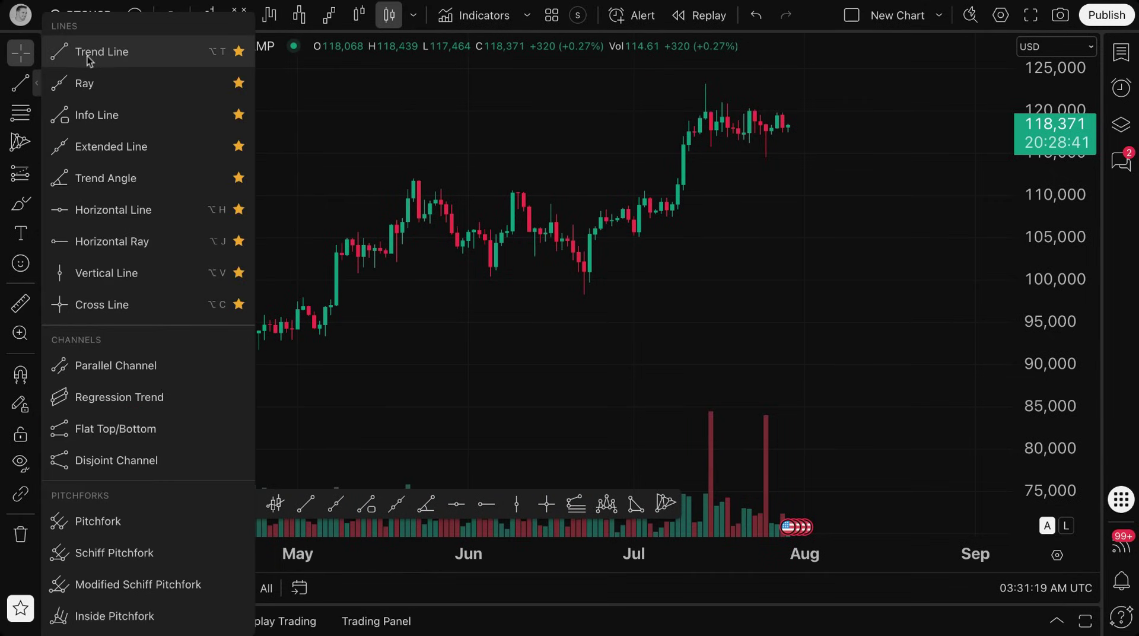
left_click(121, 53)
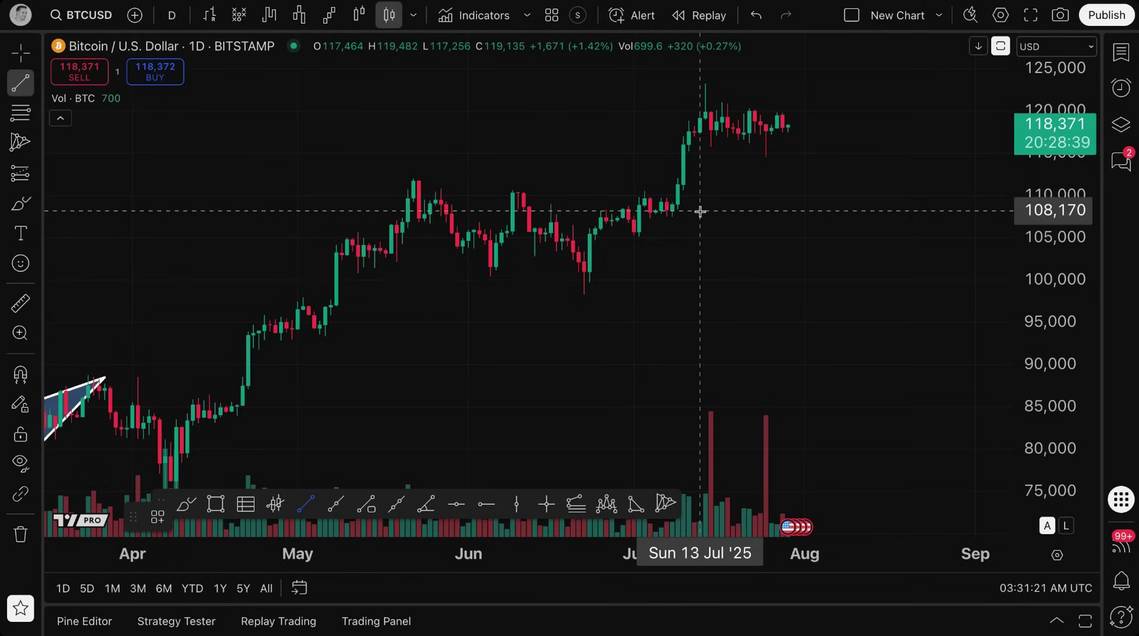
left_click(694, 109)
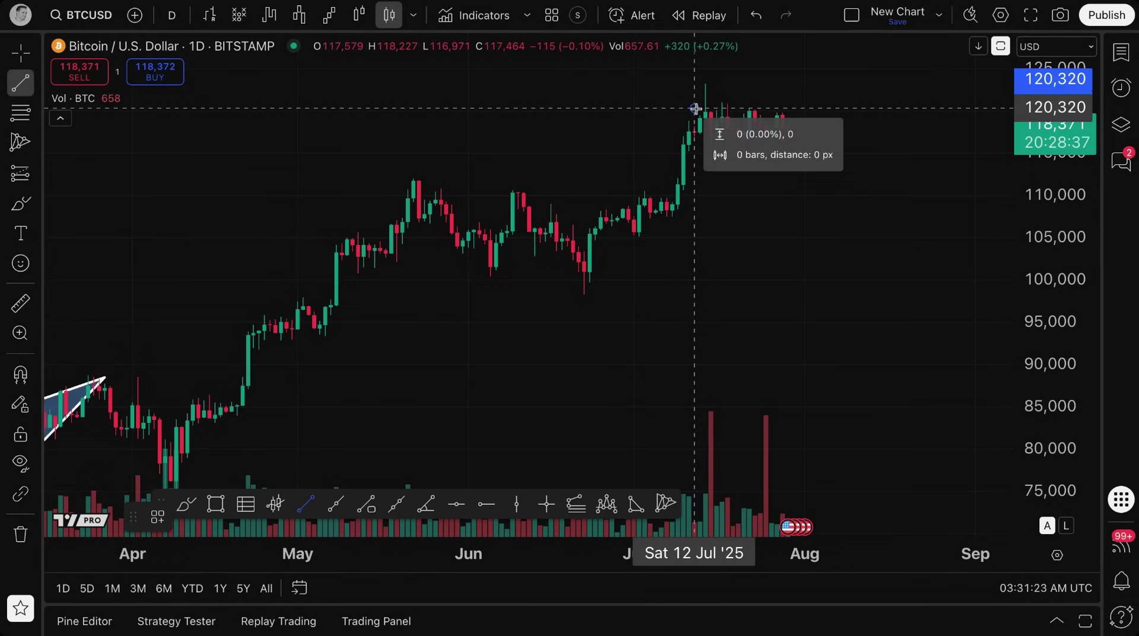
left_click(789, 111)
Turn off all stats for the trend line: price range, percent change, pips, bars range, date/time range, distance and angle
double_click(787, 110)
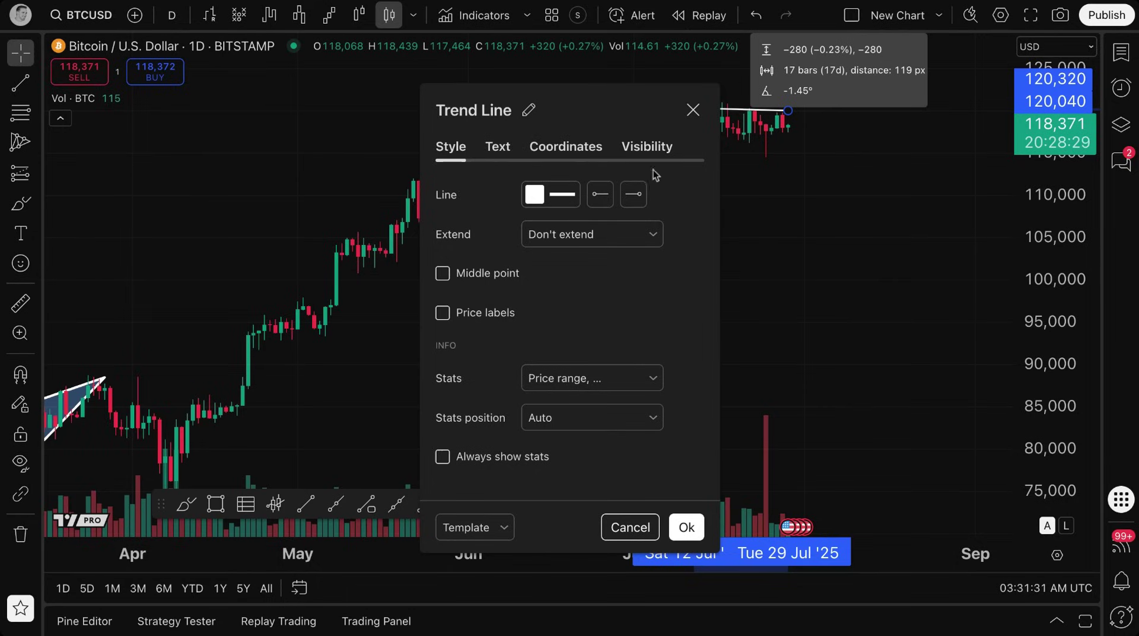
left_click(630, 422)
left_click(656, 343)
left_click(634, 379)
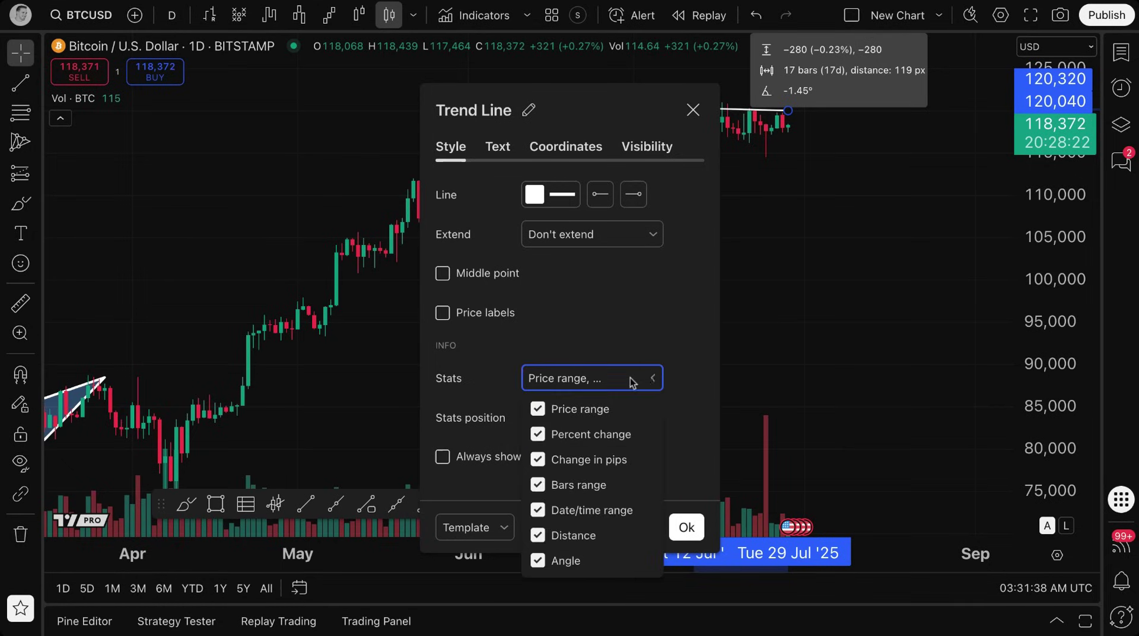
left_click(592, 414)
left_click(584, 435)
left_click(573, 461)
left_click(571, 486)
left_click(573, 508)
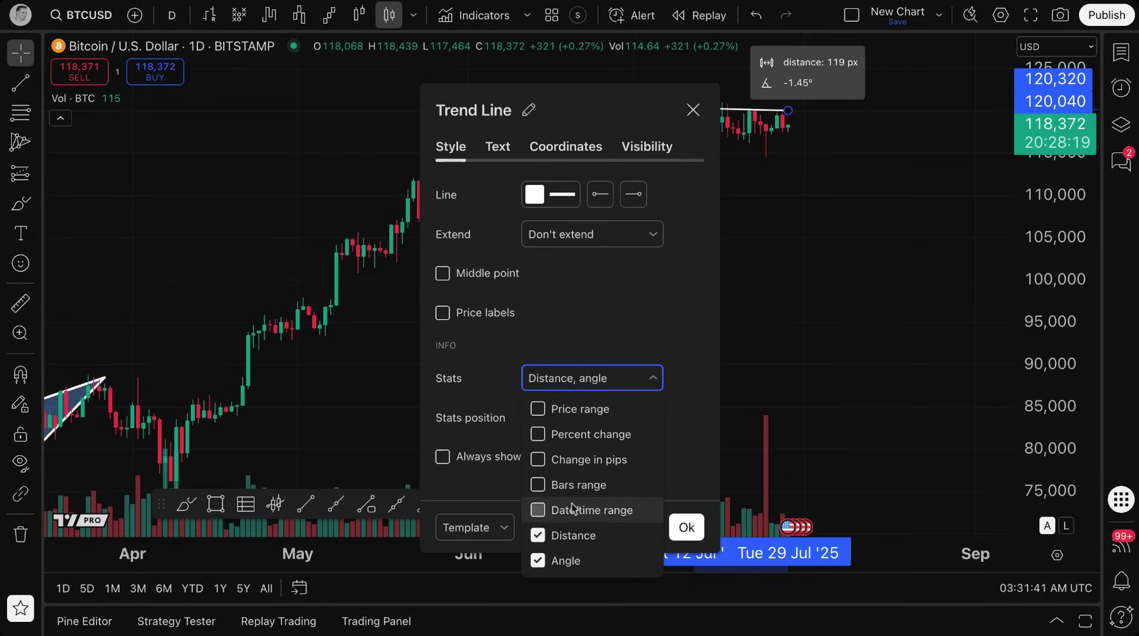
left_click(573, 535)
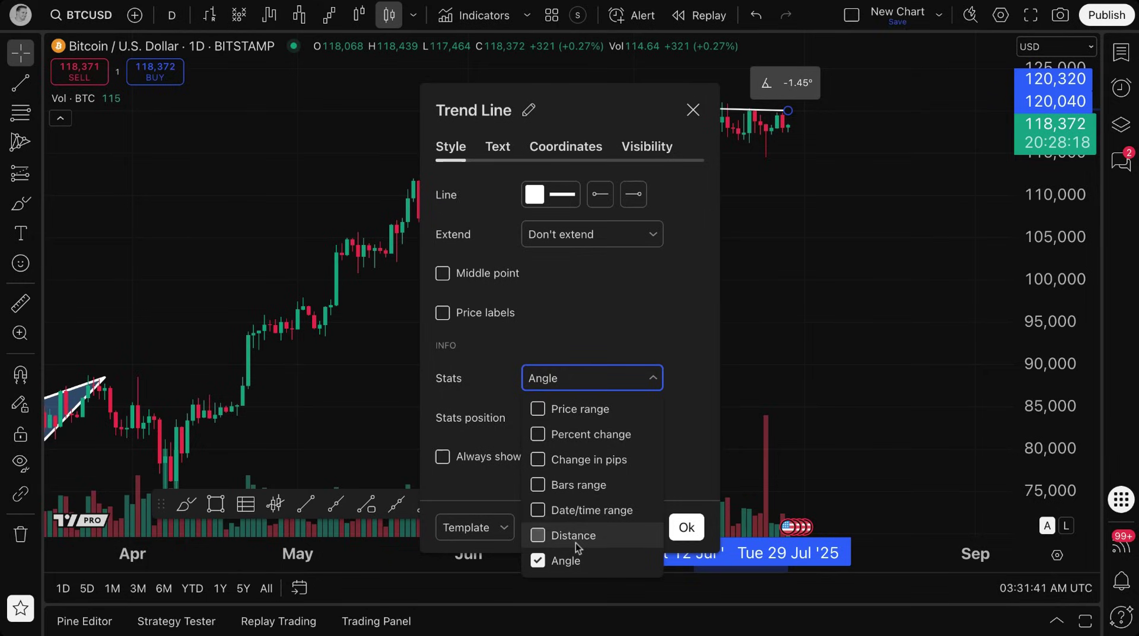
left_click(602, 563)
left_click(693, 110)
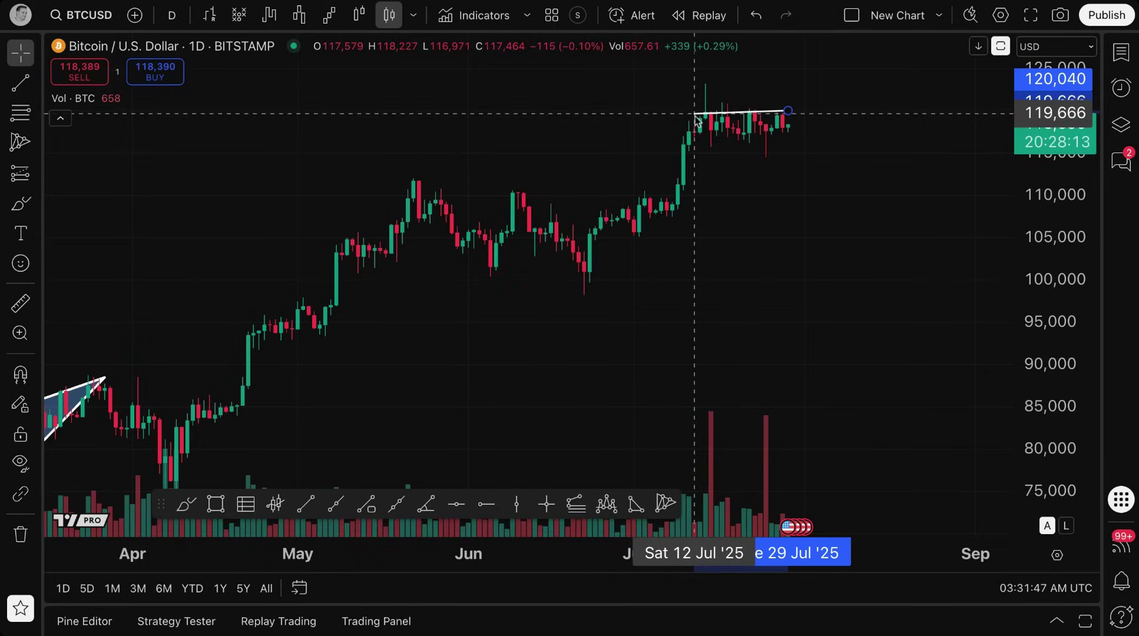
Draw a rising trend line from about 103,871 on 1 Jul to the flat line's end, and level the flat line at about 119,946
left_click(36, 88)
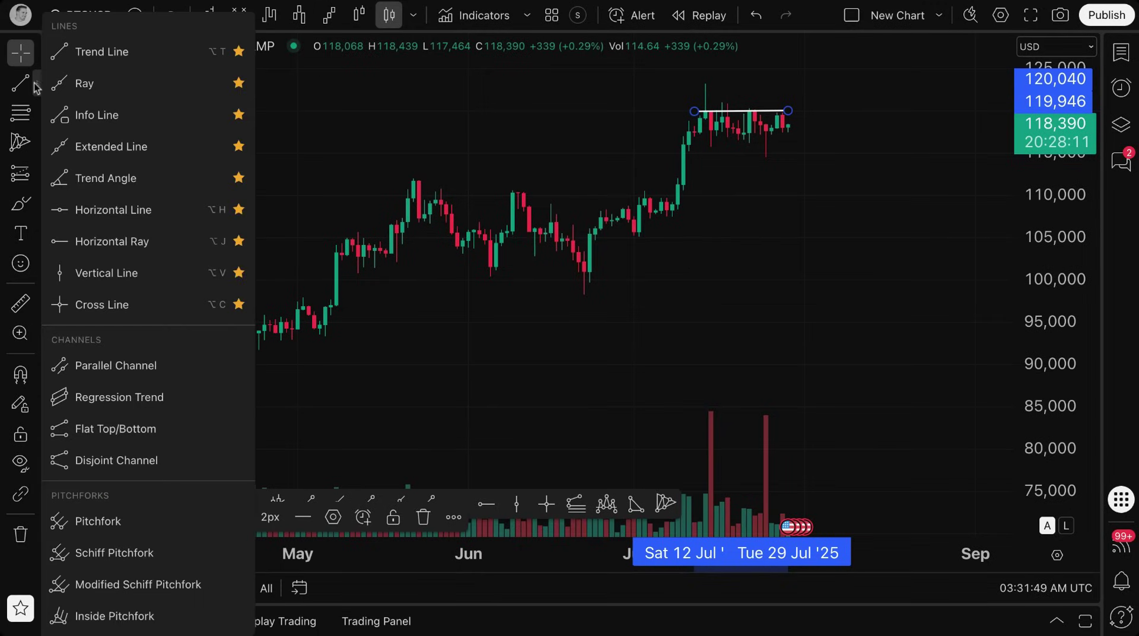
left_click(114, 52)
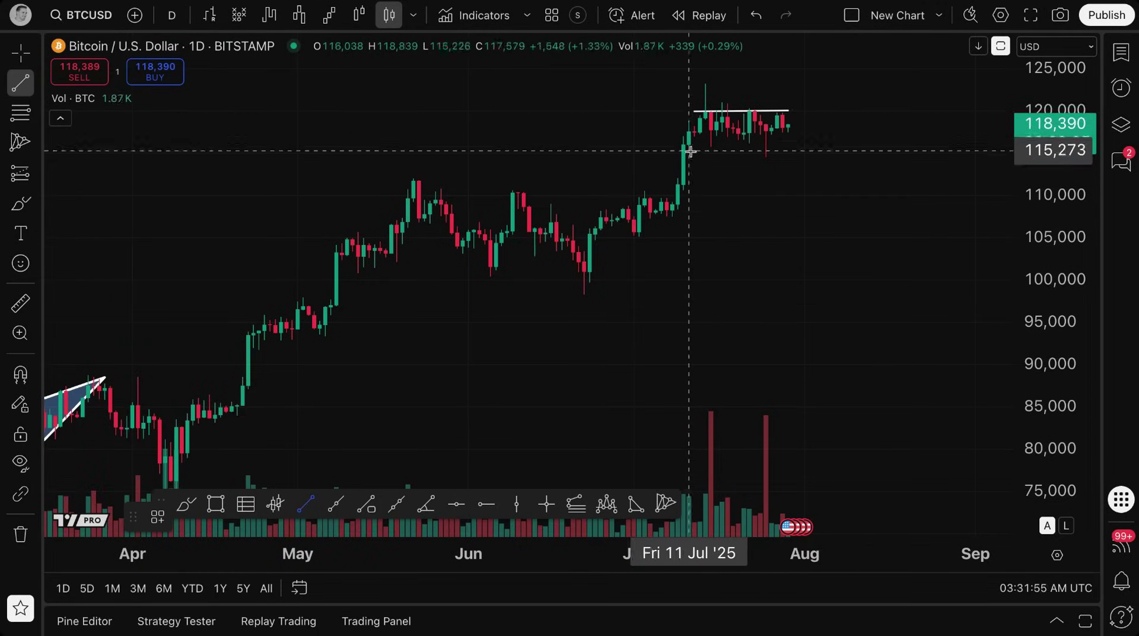
left_click(634, 247)
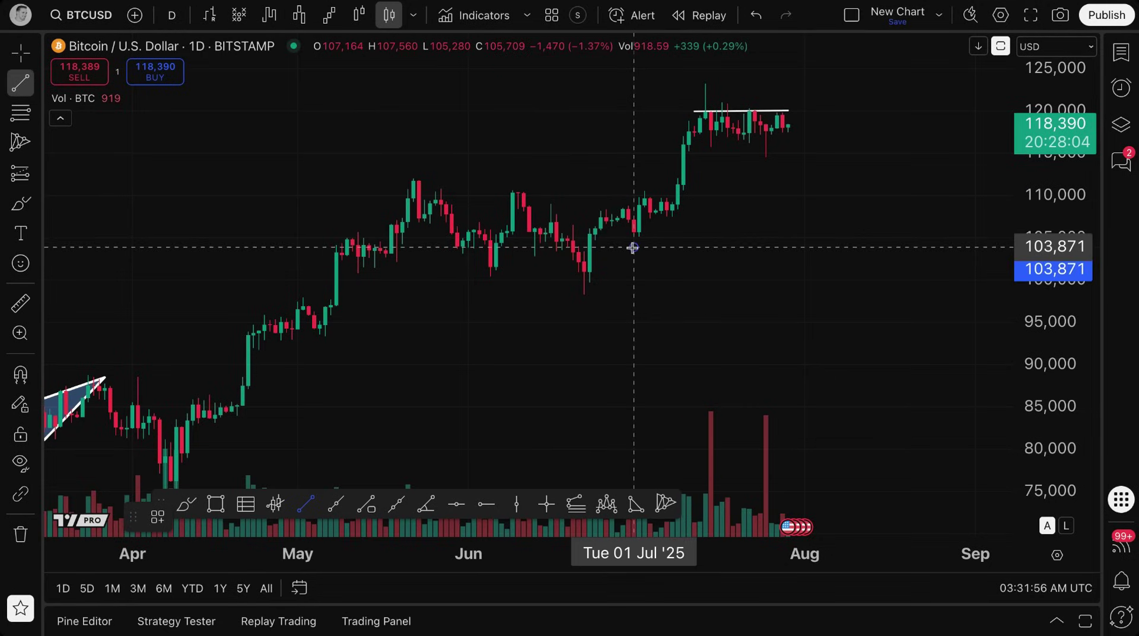
left_click(794, 112)
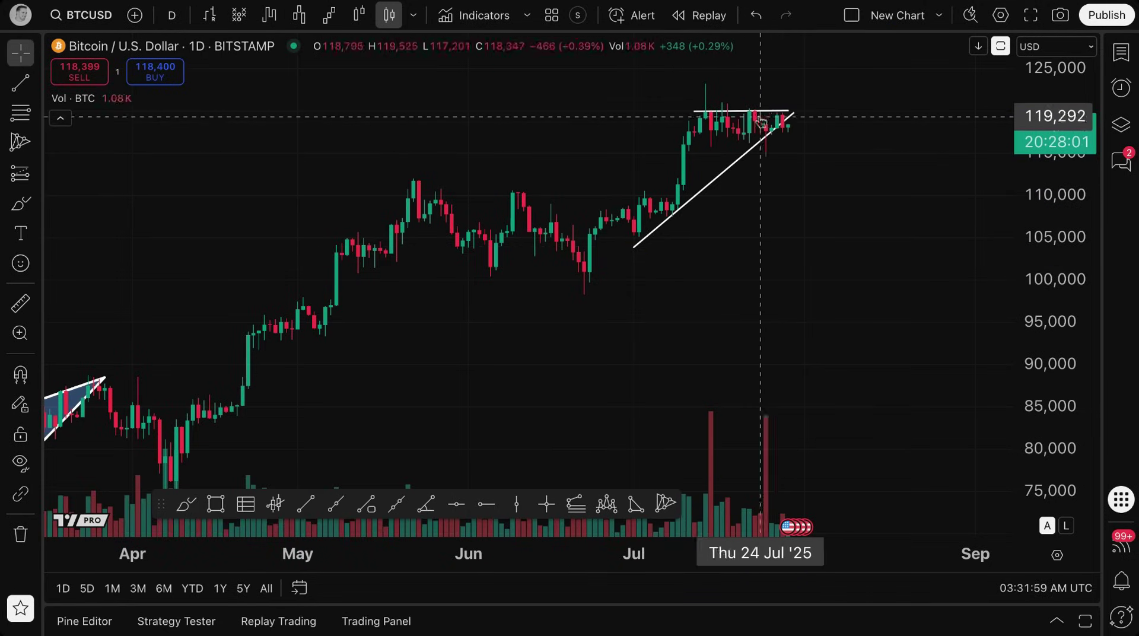
left_click_drag(789, 114, 794, 112)
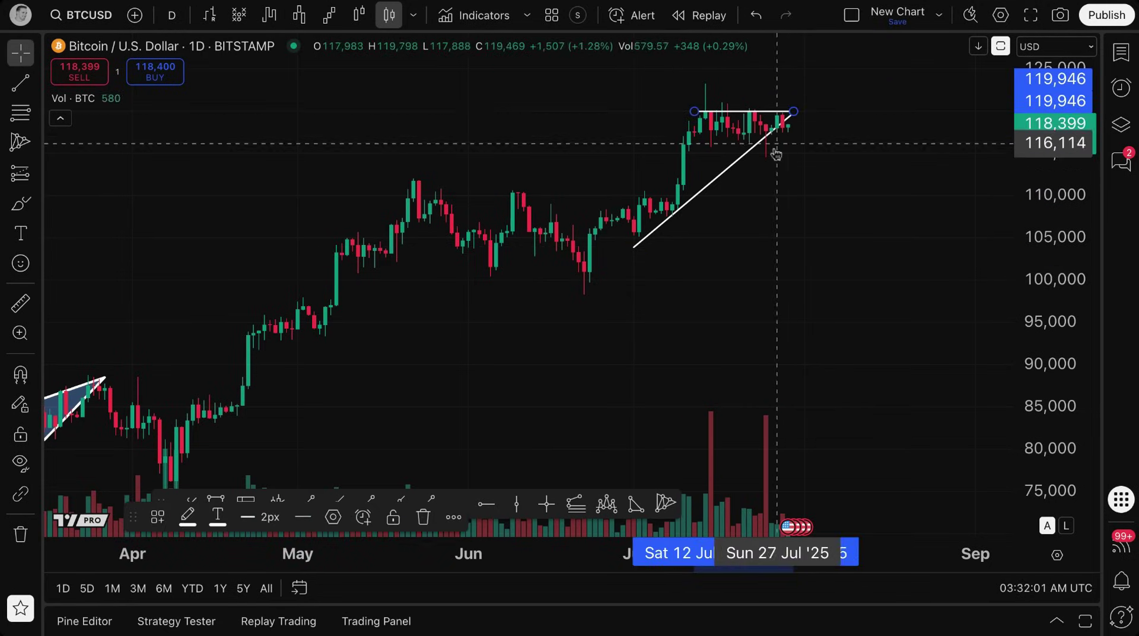
Draw a steep trend line closing the triangle, from about 120,227 on 12 Jul down to about 103,684 on 30 Jun
left_click(21, 83)
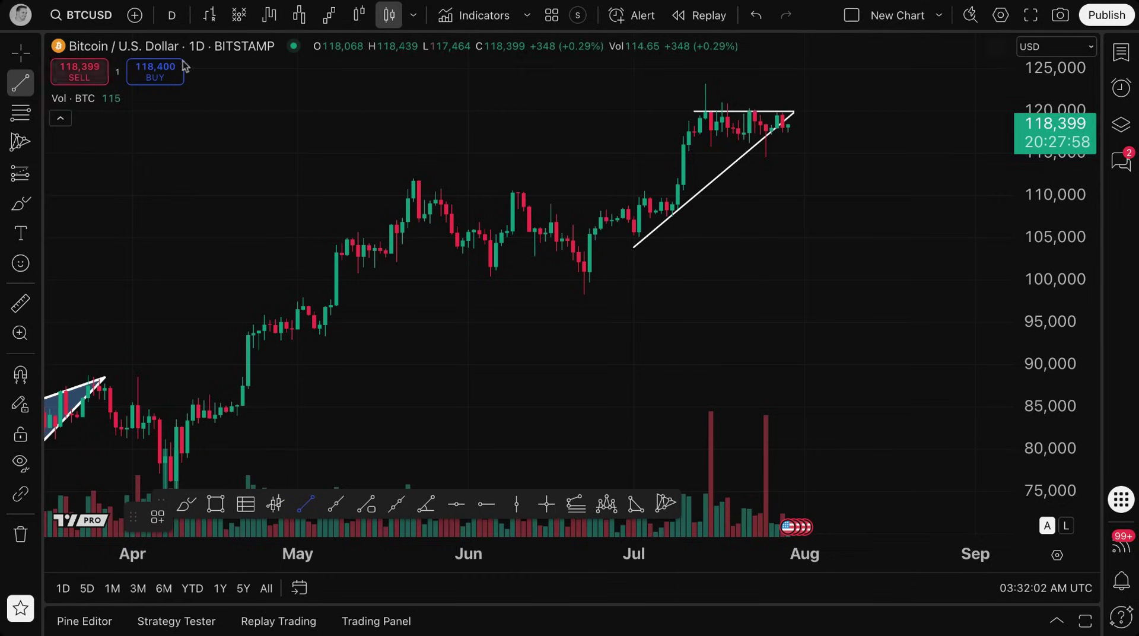
left_click(700, 111)
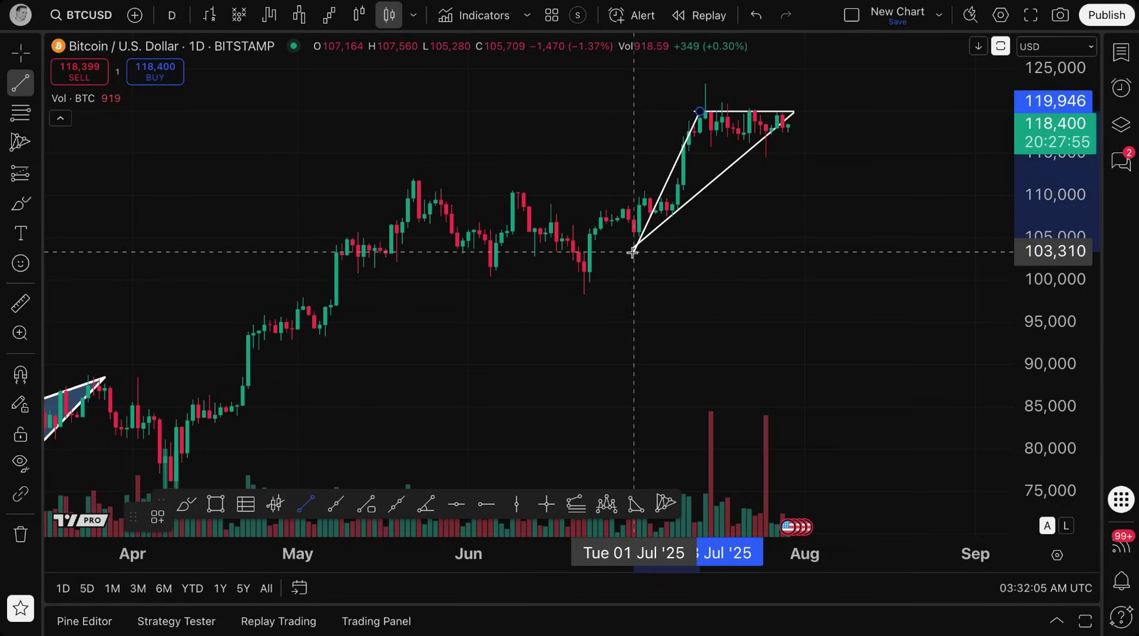
left_click(629, 247)
mouse_move(700, 112)
left_mouse_down()
mouse_move(723, 107)
mouse_move(695, 109)
left_mouse_up()
left_click(686, 268)
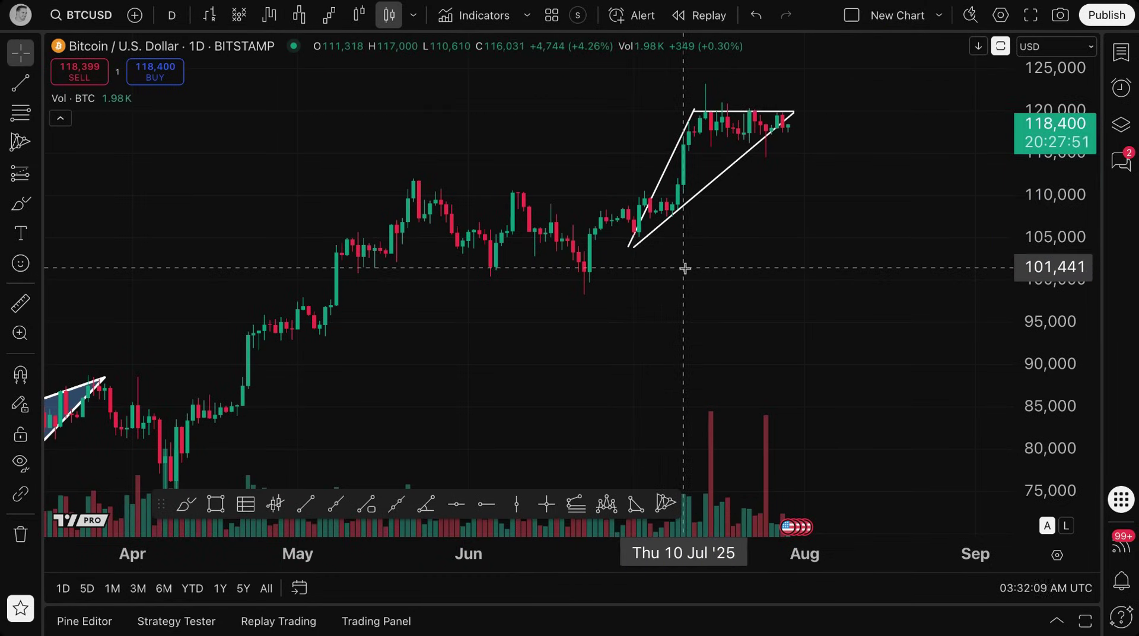
left_click(629, 247)
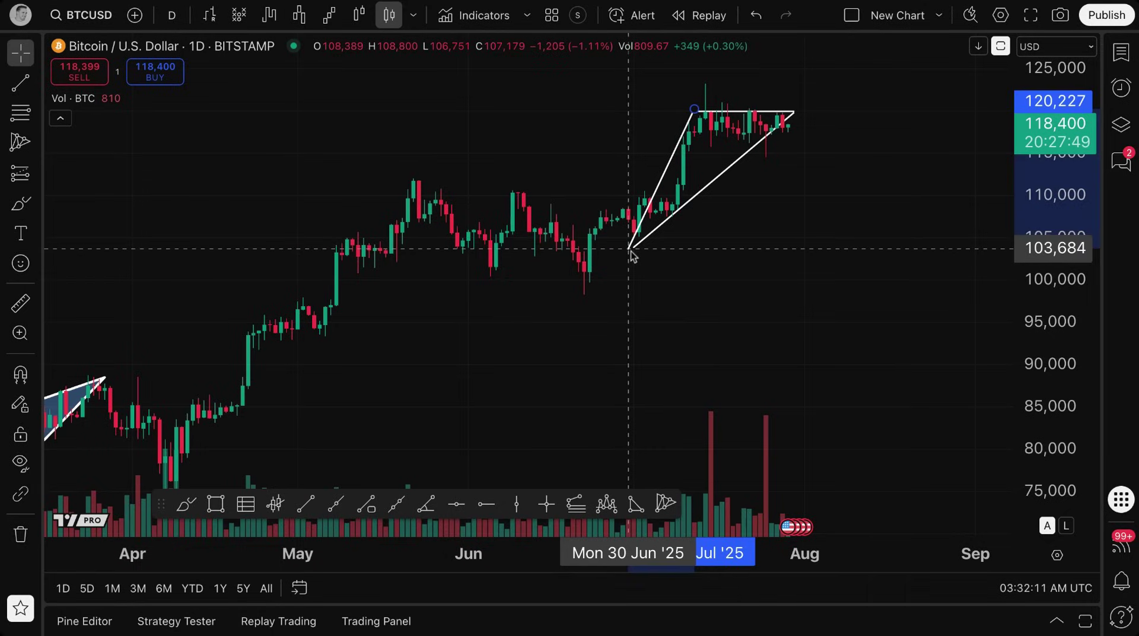
left_click(682, 272)
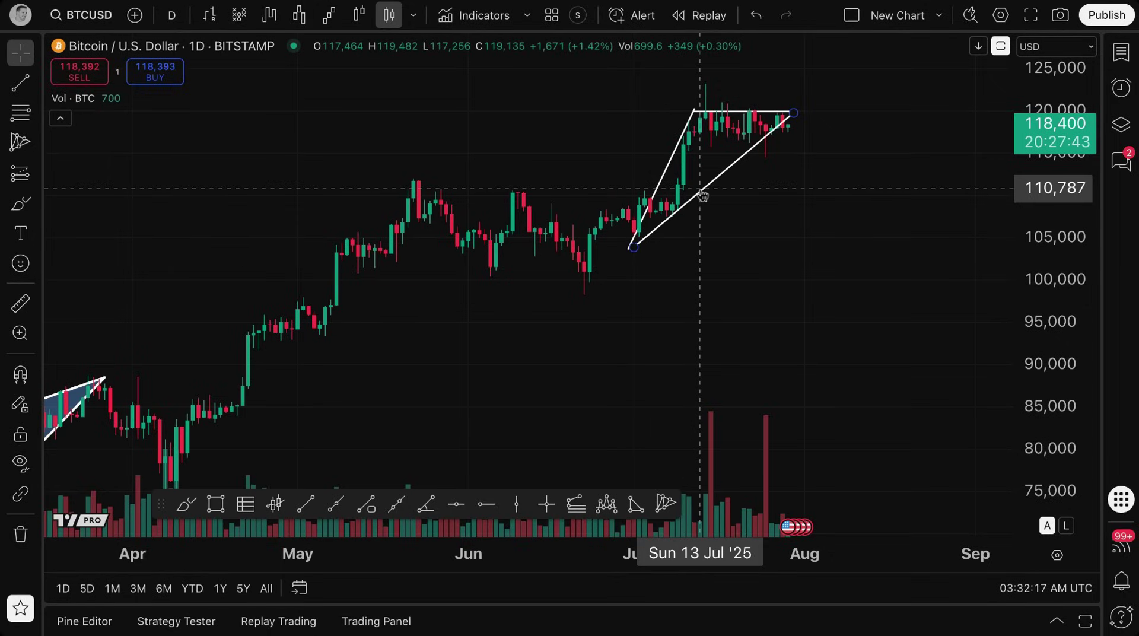
Delete the three trend lines that form the triangle over July's candles
left_click(702, 193)
key("Delete")
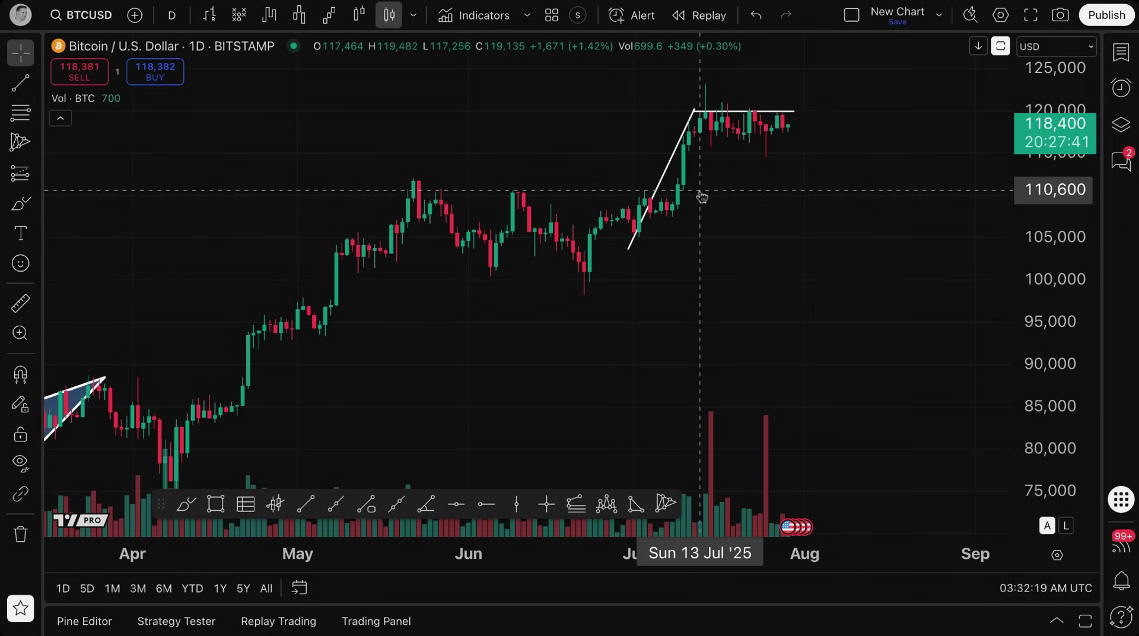
left_click(674, 171)
key("Delete")
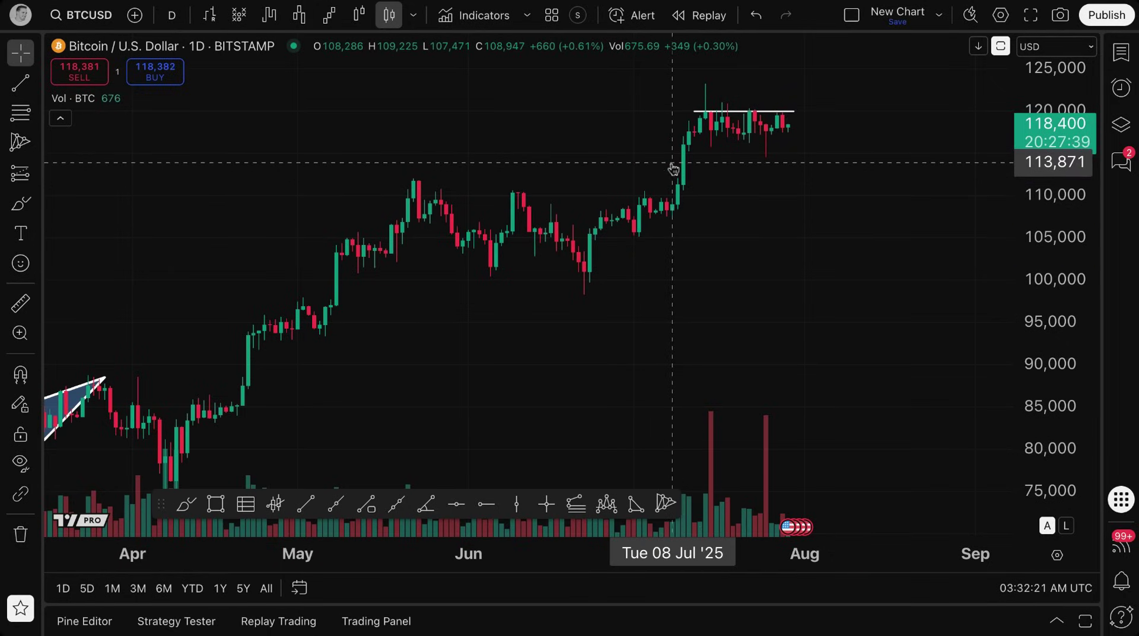
left_click(784, 112)
key("Delete")
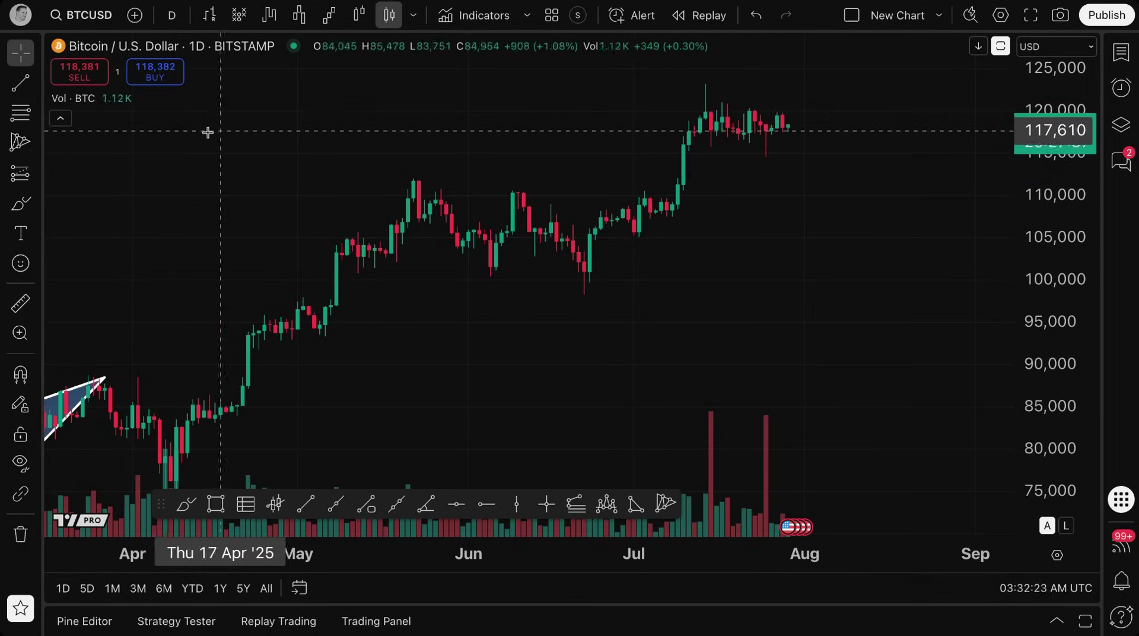
left_click(39, 119)
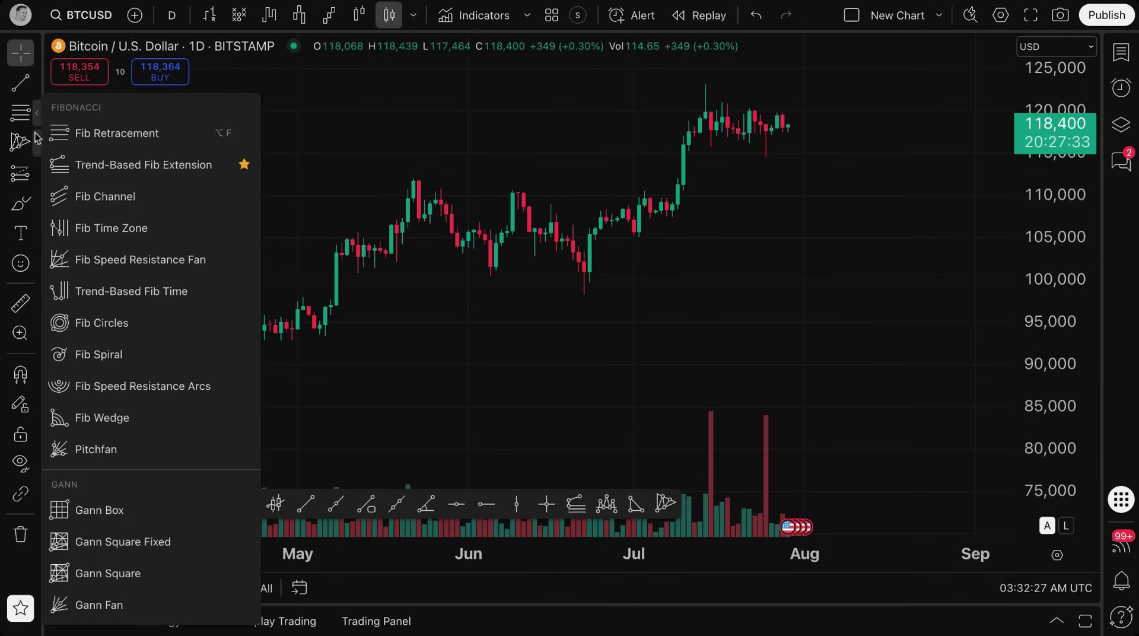
left_click(36, 144)
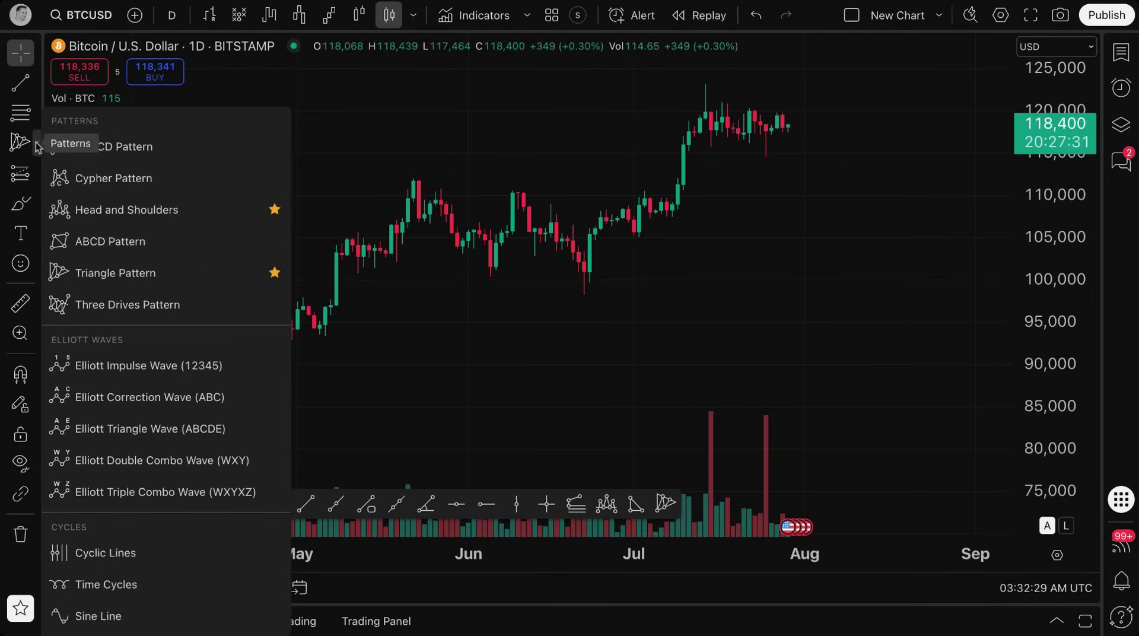
left_click(37, 173)
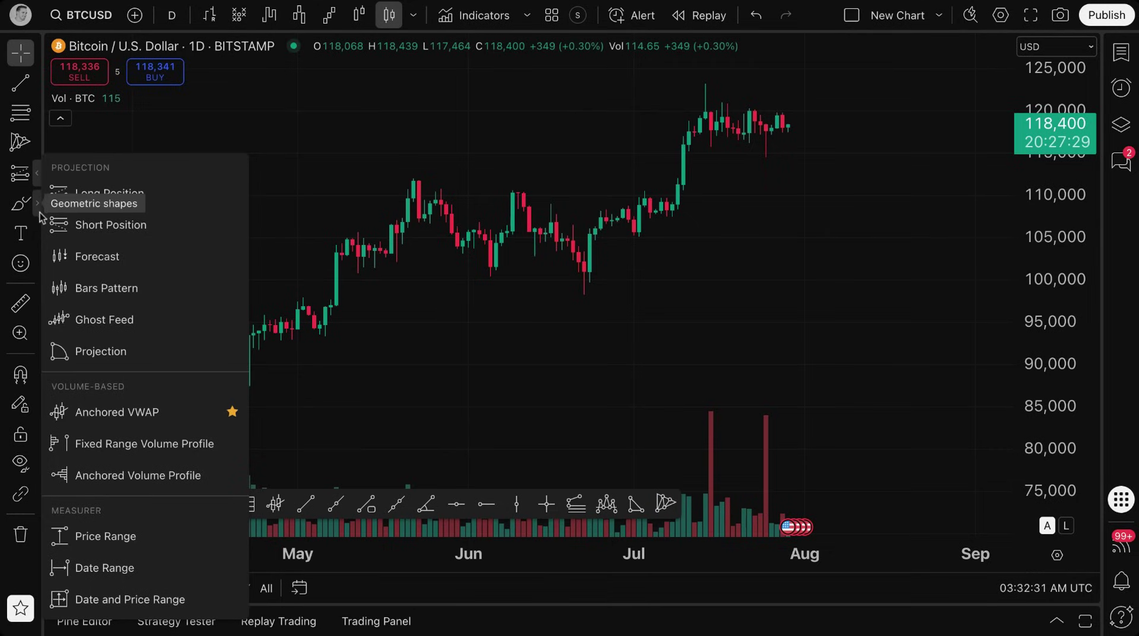
left_click(40, 209)
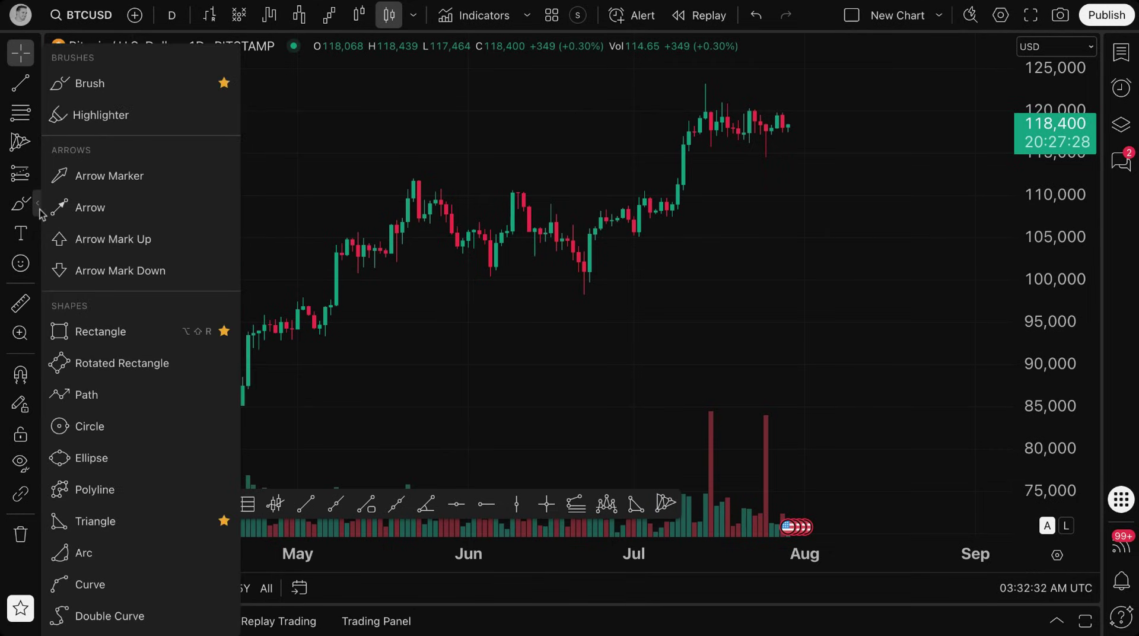
left_click(35, 119)
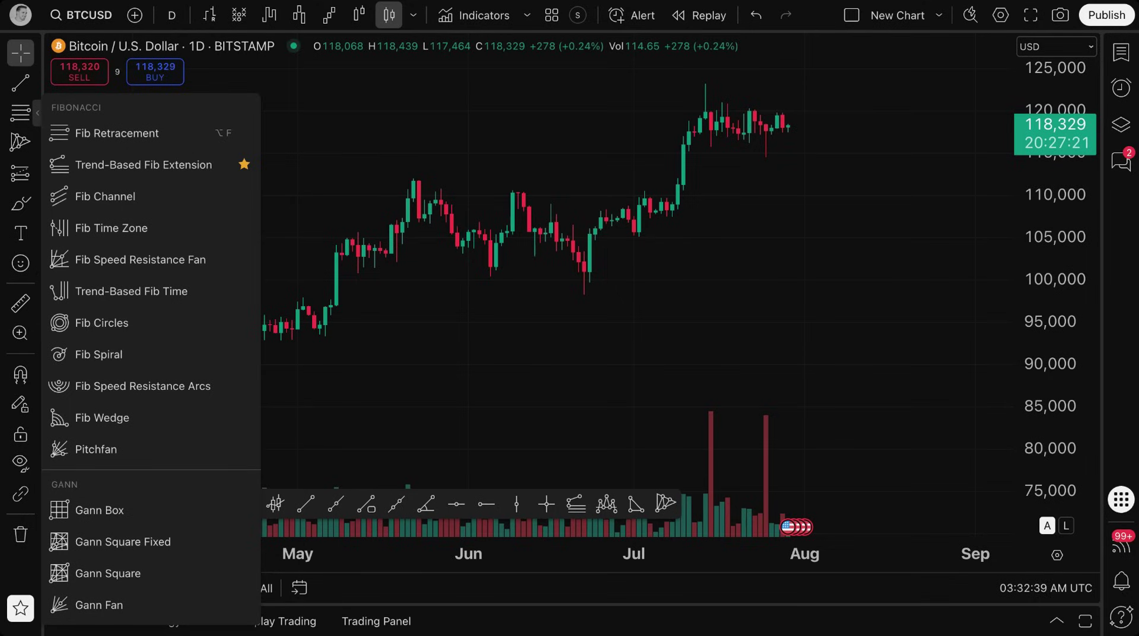
Draw a Flat Top/Bottom channel rising from about 98,543 on 22 Jun to about 118,264 on 31 Jul, with its flat top meeting that end
left_click(38, 84)
left_click(38, 83)
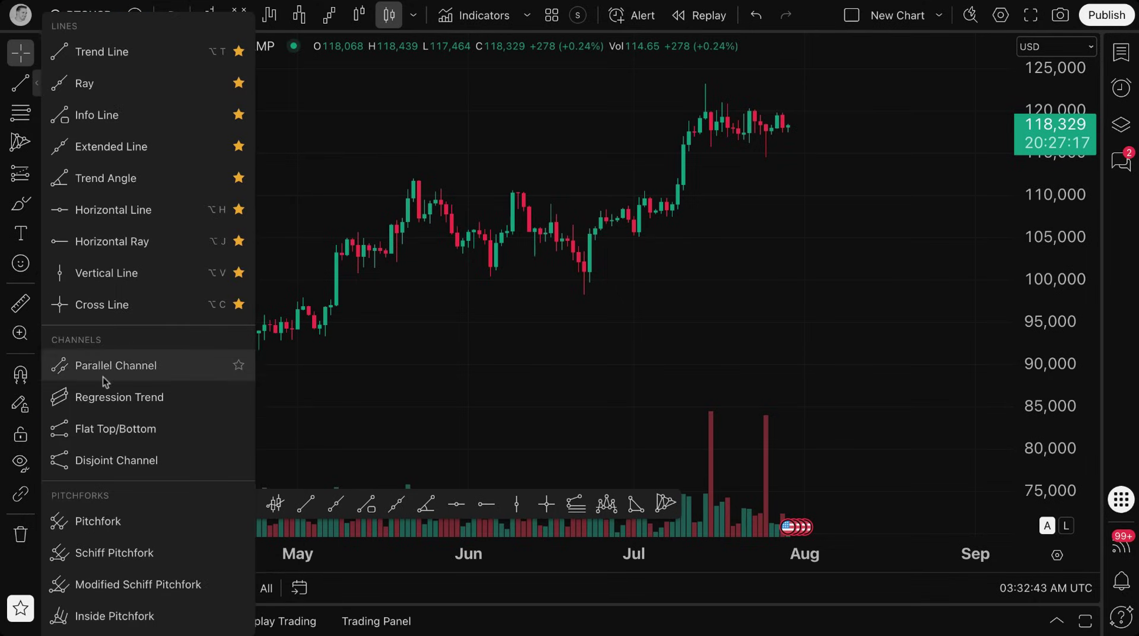
left_click(127, 437)
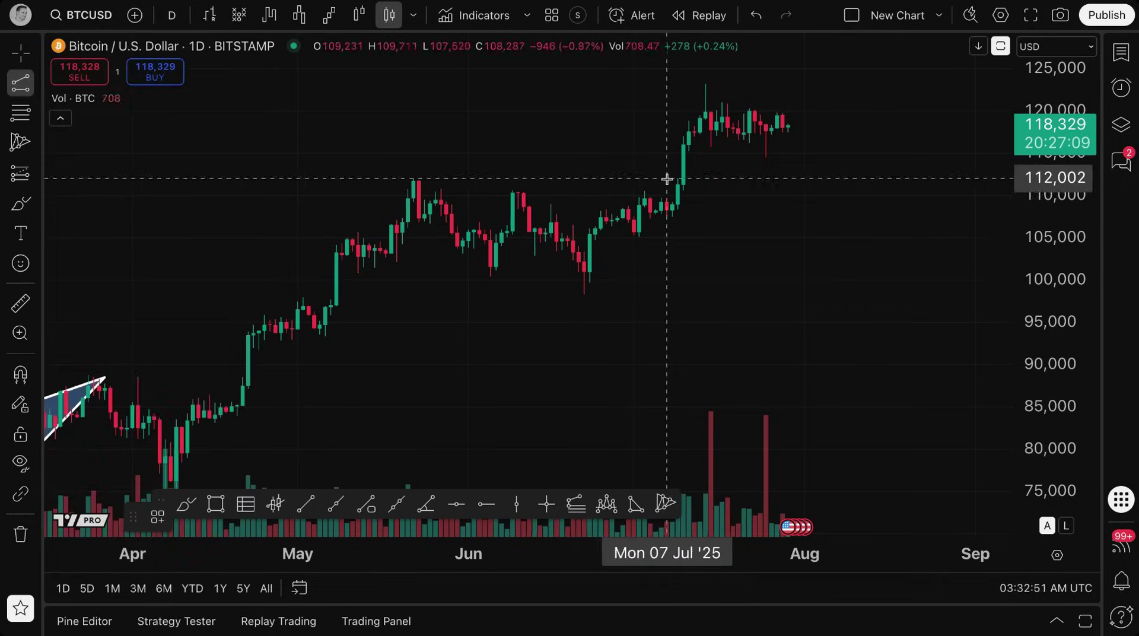
left_click(590, 292)
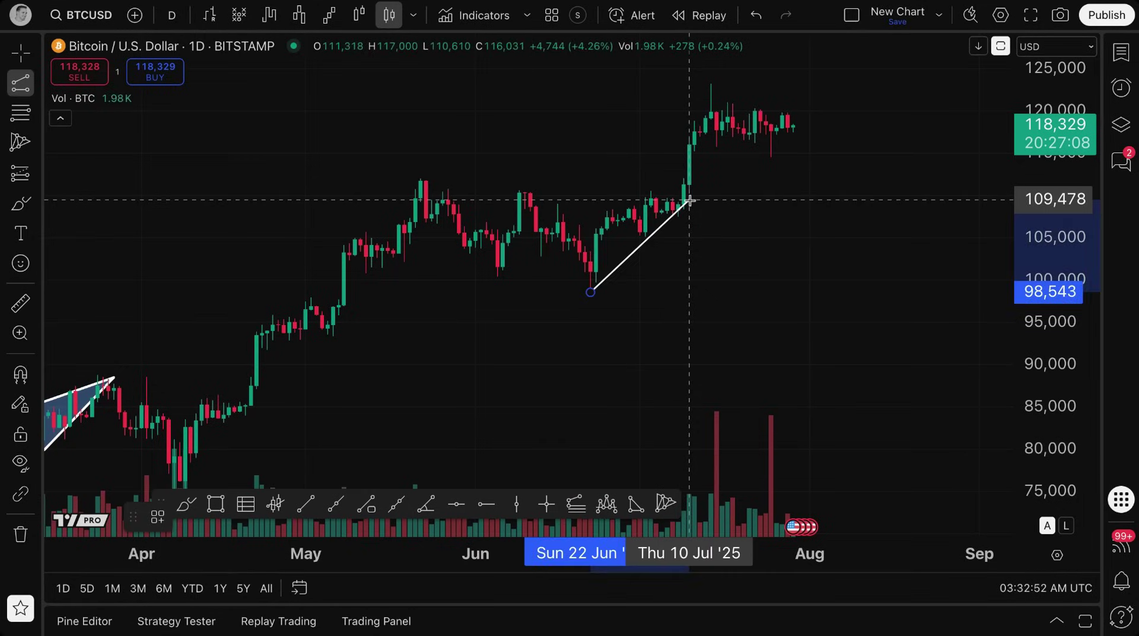
left_click(805, 125)
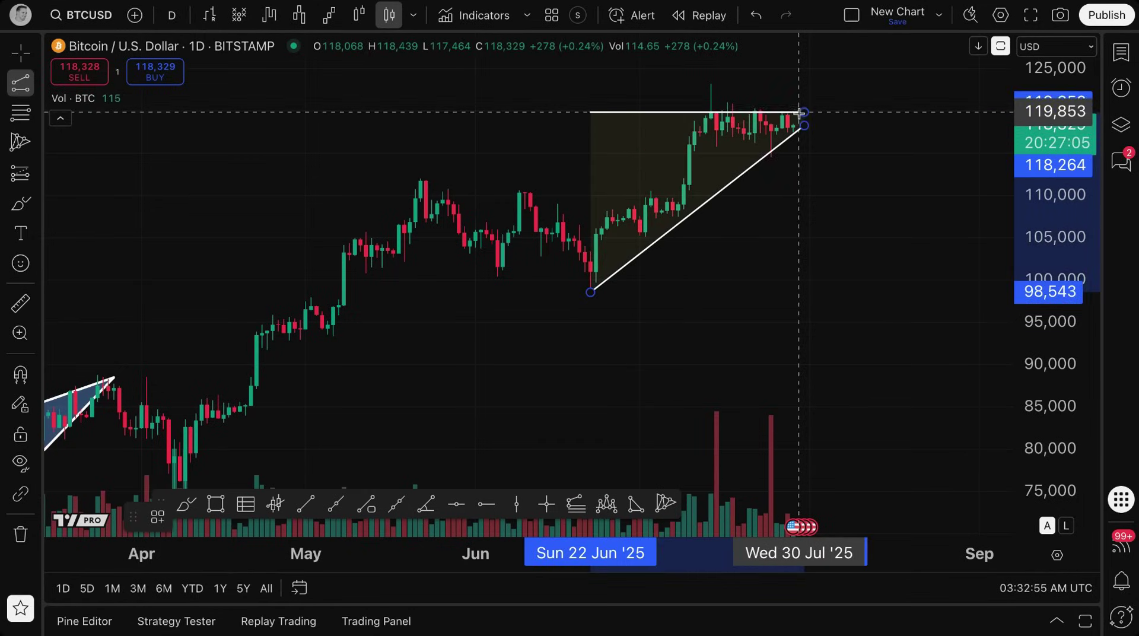
left_click(802, 125)
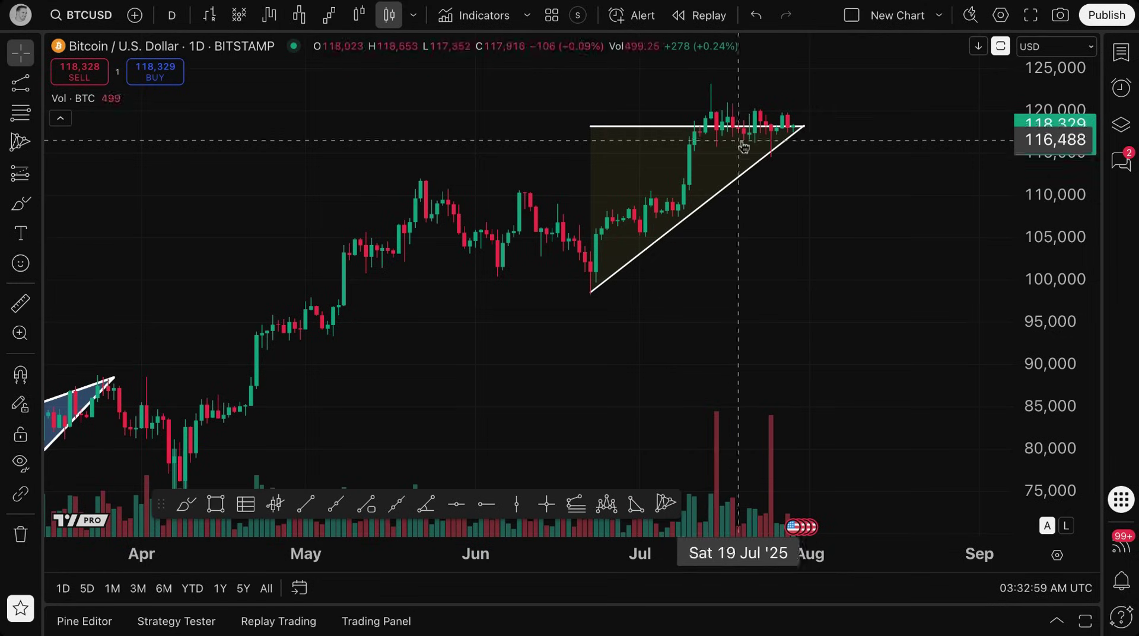
Draw a descending Flat Top/Bottom channel from about 90,132 on 23 Jul to about 76,673 in late August, and brush a price path that breaks below it
left_click(38, 92)
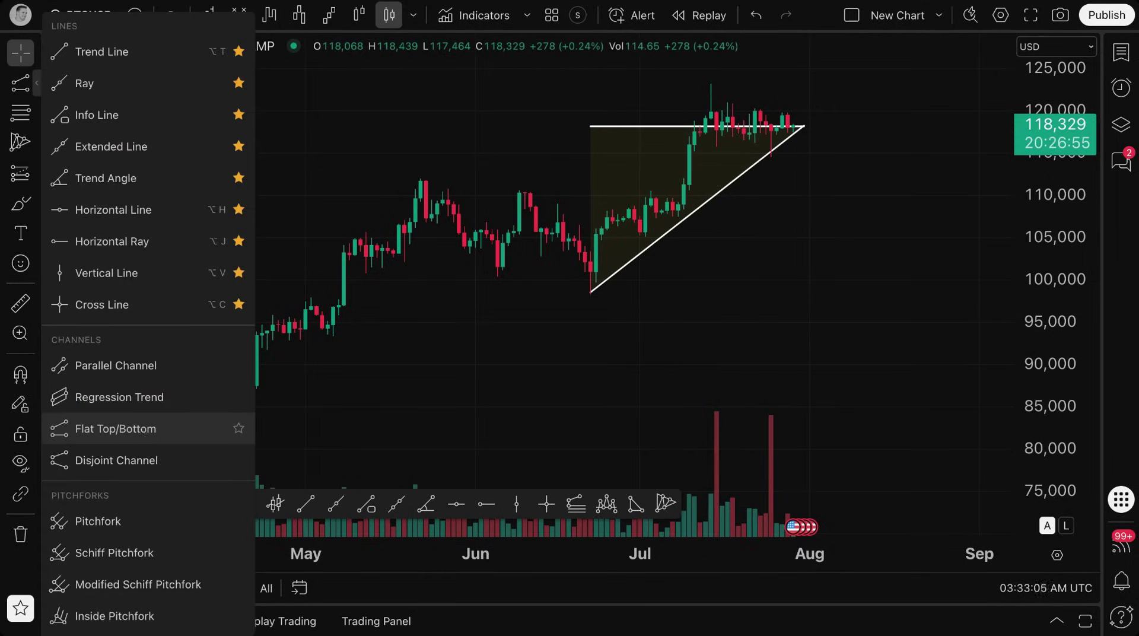
left_click(121, 430)
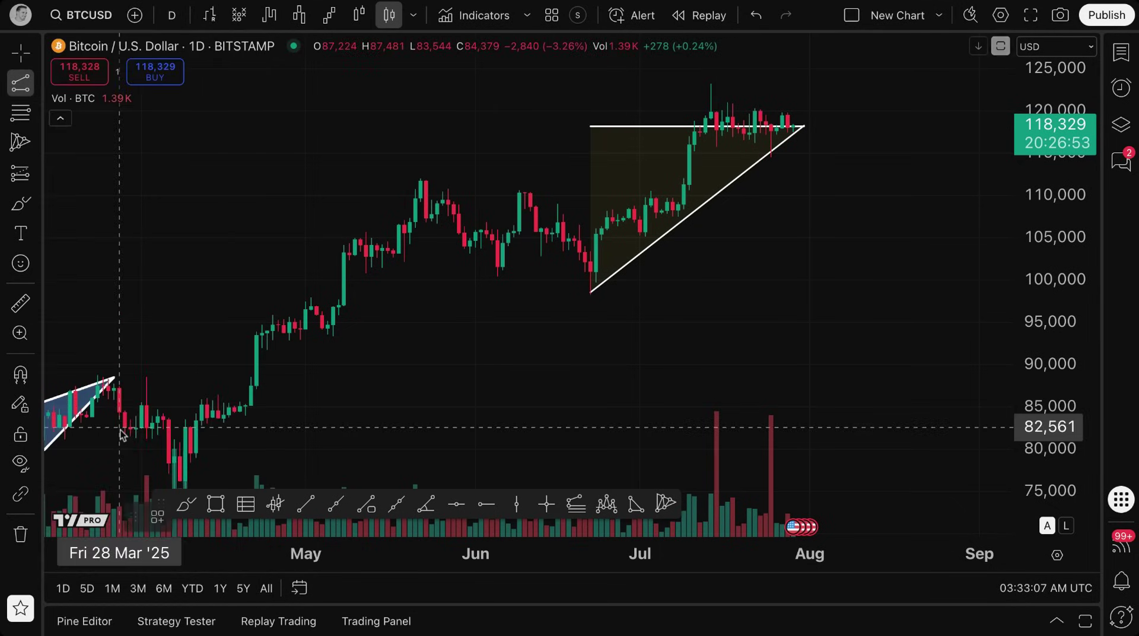
left_click(760, 364)
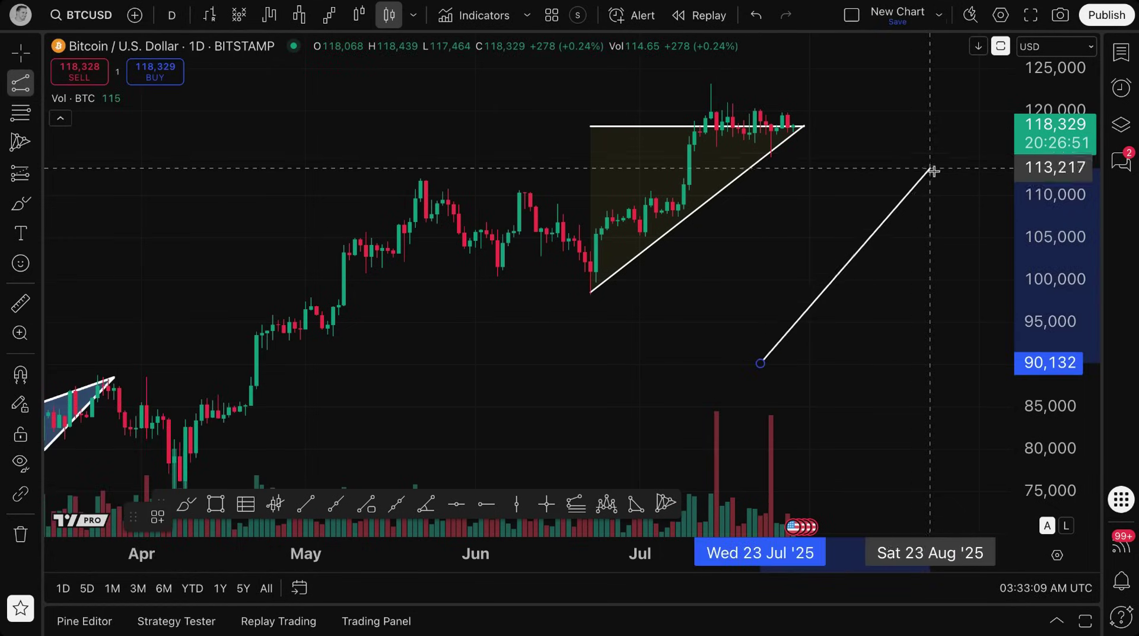
left_click(919, 476)
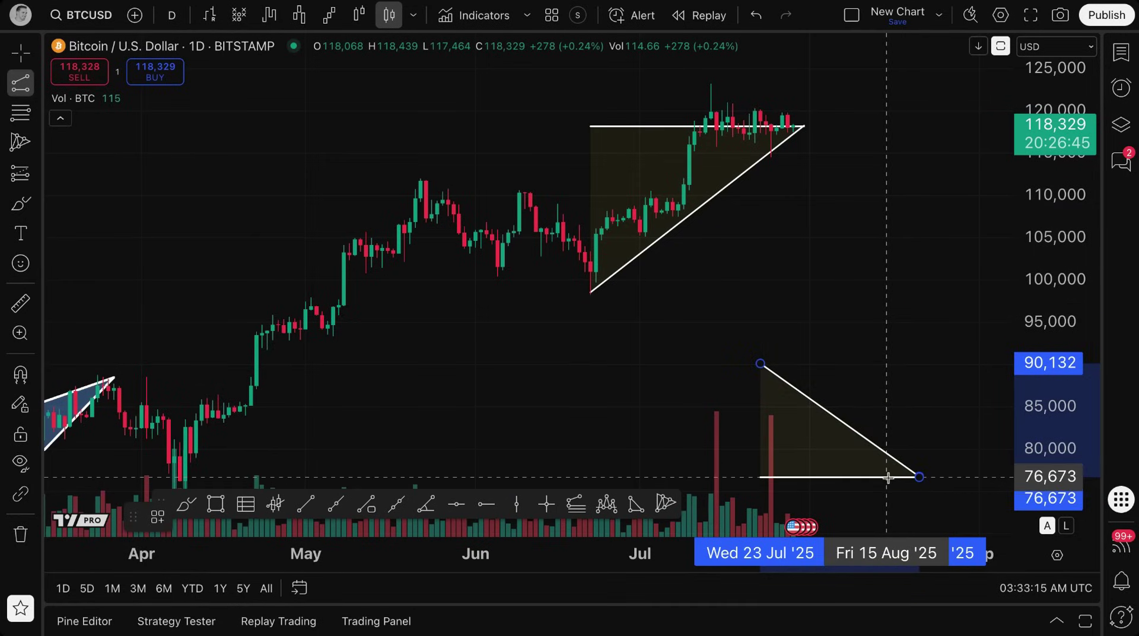
left_click(888, 478)
scroll(620, 339, "up", 3)
scroll(621, 339, "down", 4)
left_click(21, 204)
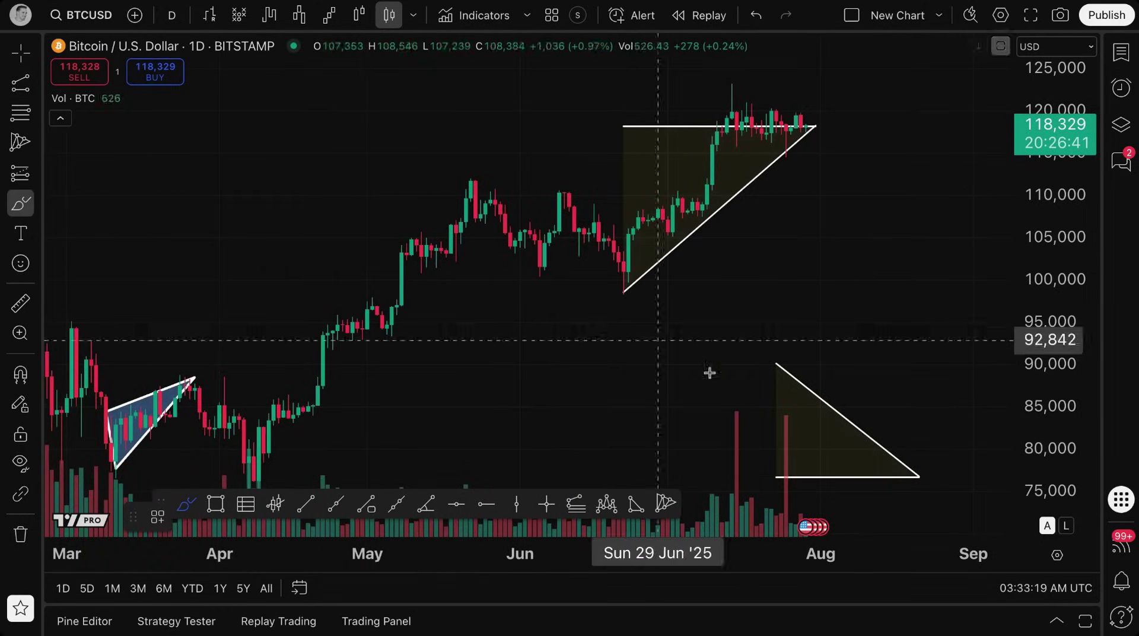
mouse_move(781, 466)
left_mouse_down()
mouse_move(821, 416)
mouse_move(861, 473)
mouse_move(900, 473)
mouse_move(933, 530)
left_mouse_up()
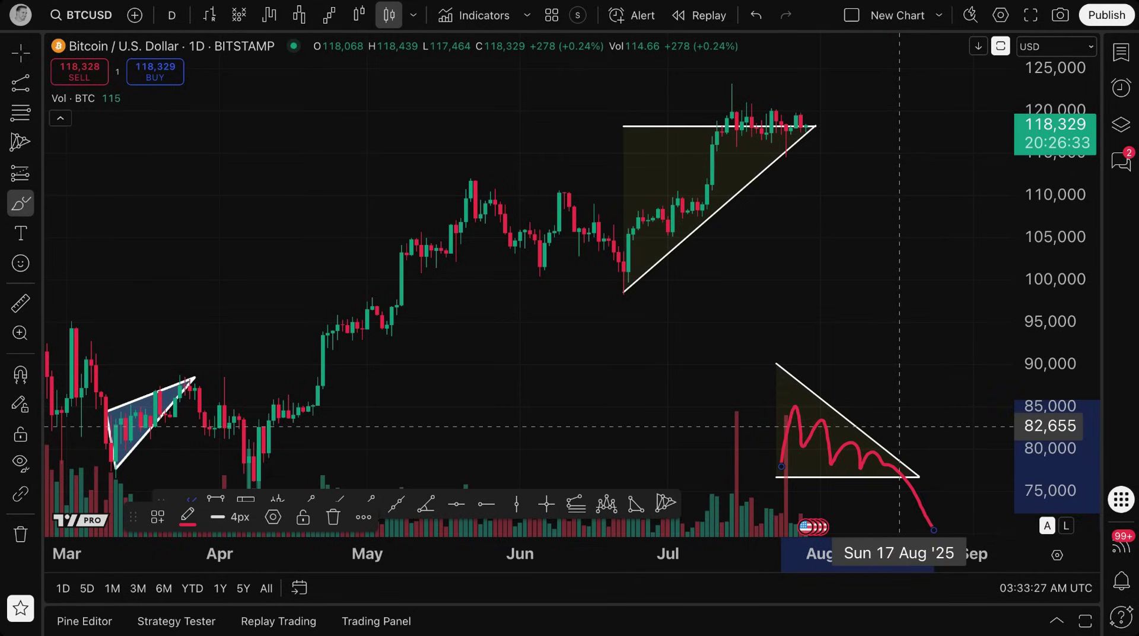
Undo the brush stroke and both Flat Top/Bottom channels
key("ctrl+z")
key("ctrl+z")
key("ctrl+z")
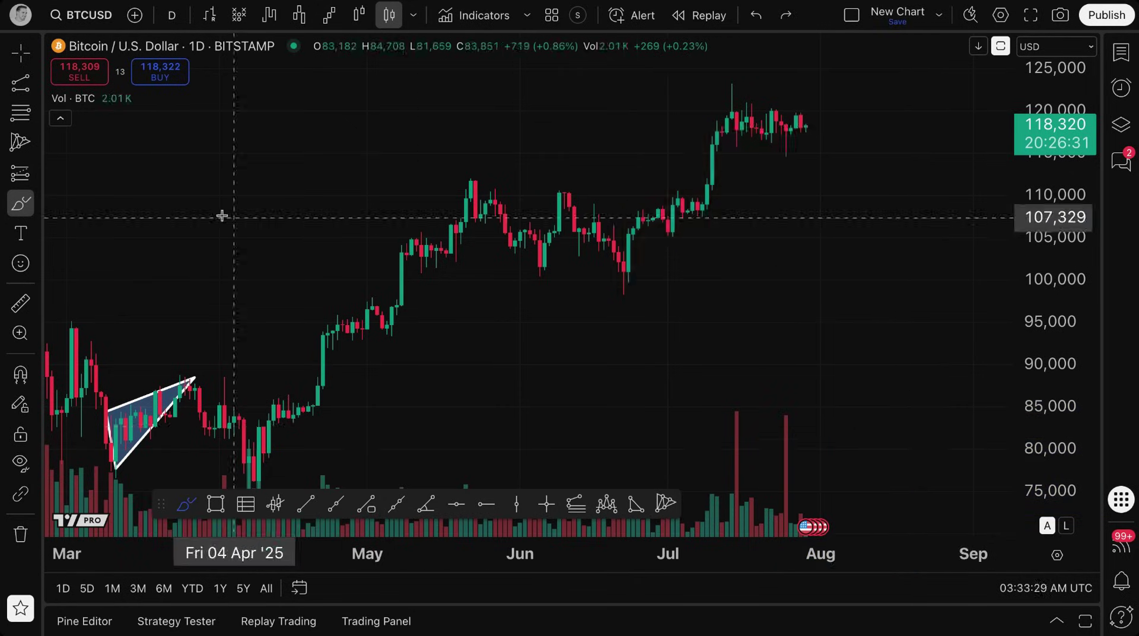
Draw a Flat Top/Bottom channel rising from about 107,142 on 7 Jul to about 117,516 on 29 Jul, with its flat top meeting that end
left_click(20, 86)
left_click(698, 219)
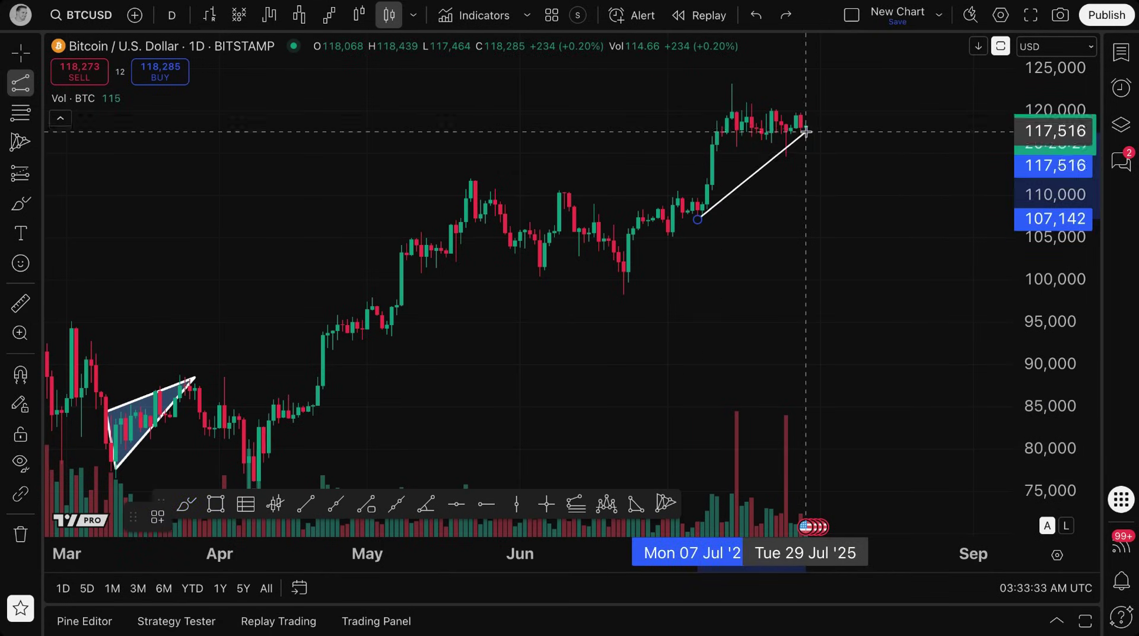
left_click(806, 132)
left_click(806, 129)
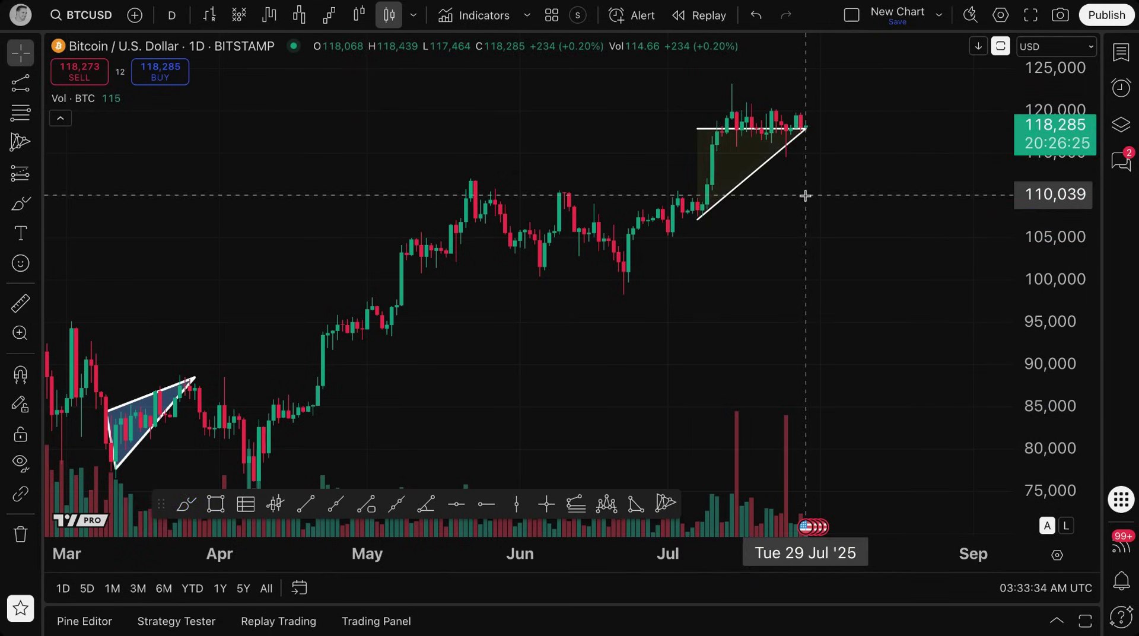
Close the channel's open side with a vertical trend line on 7 Jul, from about 117,610 down to about 106,394
left_click(36, 203)
left_click(36, 85)
left_click(89, 51)
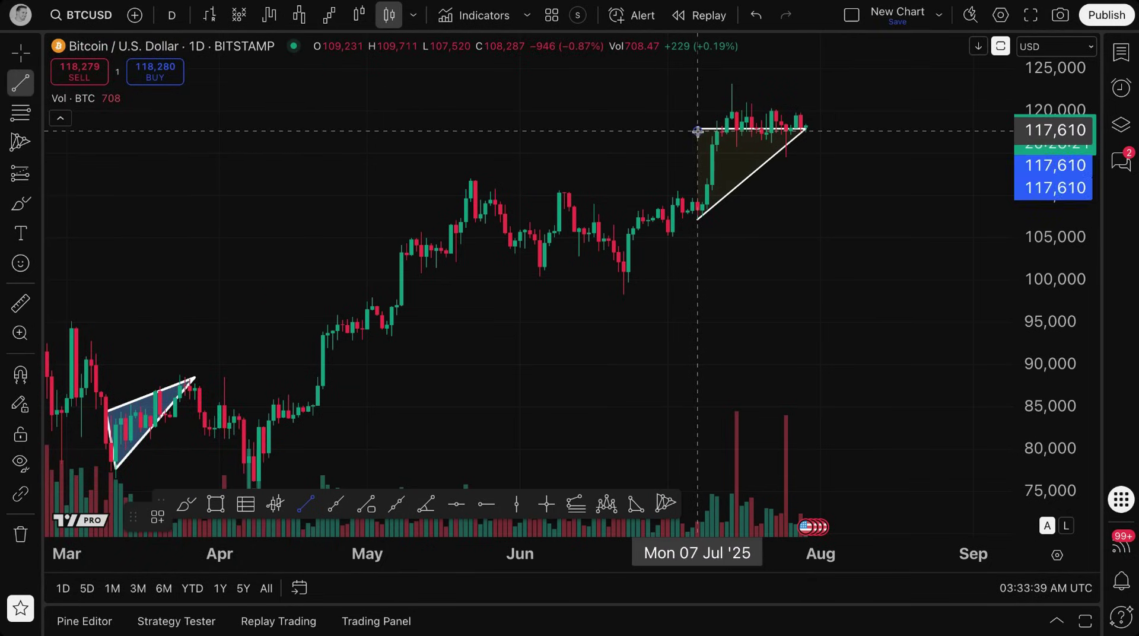
left_click(698, 224)
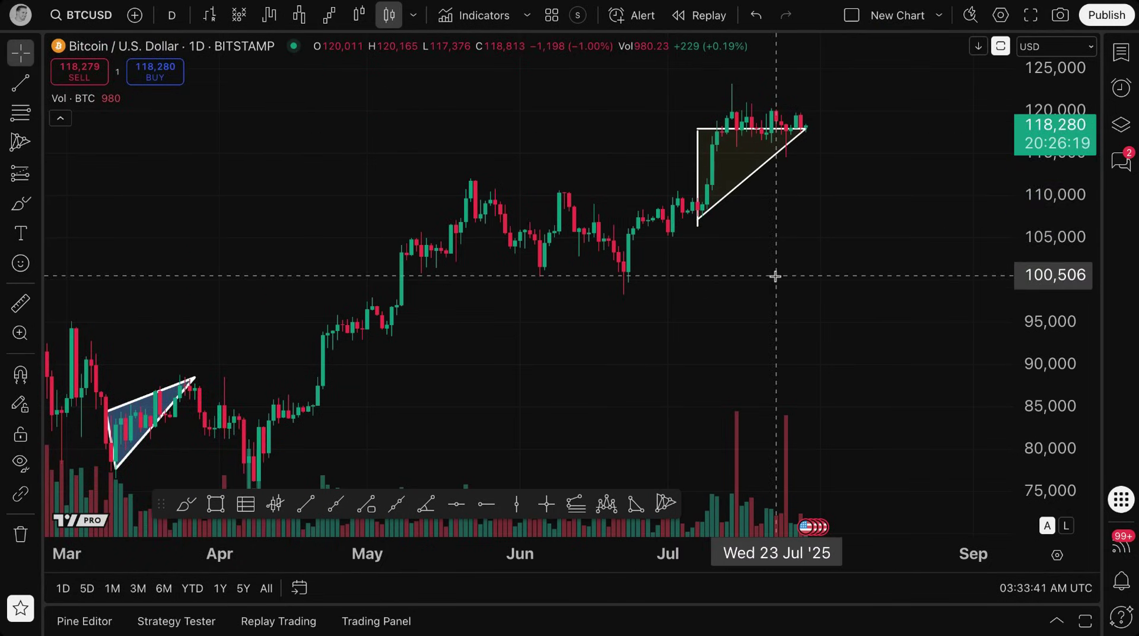
Delete the vertical trend line and the Flat Top/Bottom channel over July's candles
left_click(699, 180)
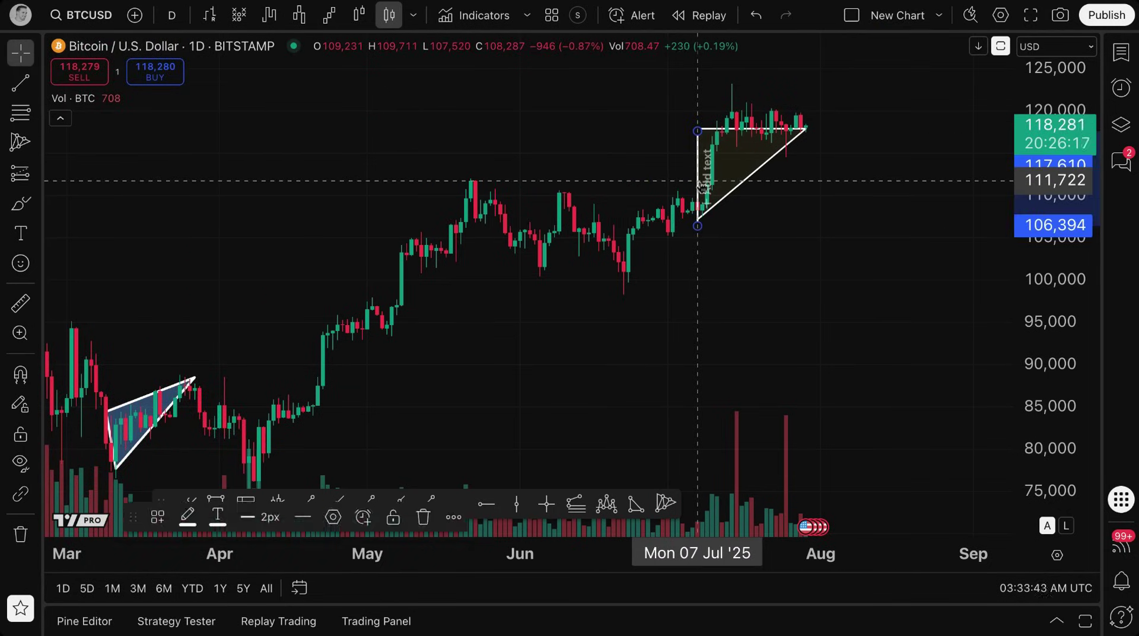
key("Delete")
left_click_drag(757, 177, 754, 155)
key("Delete")
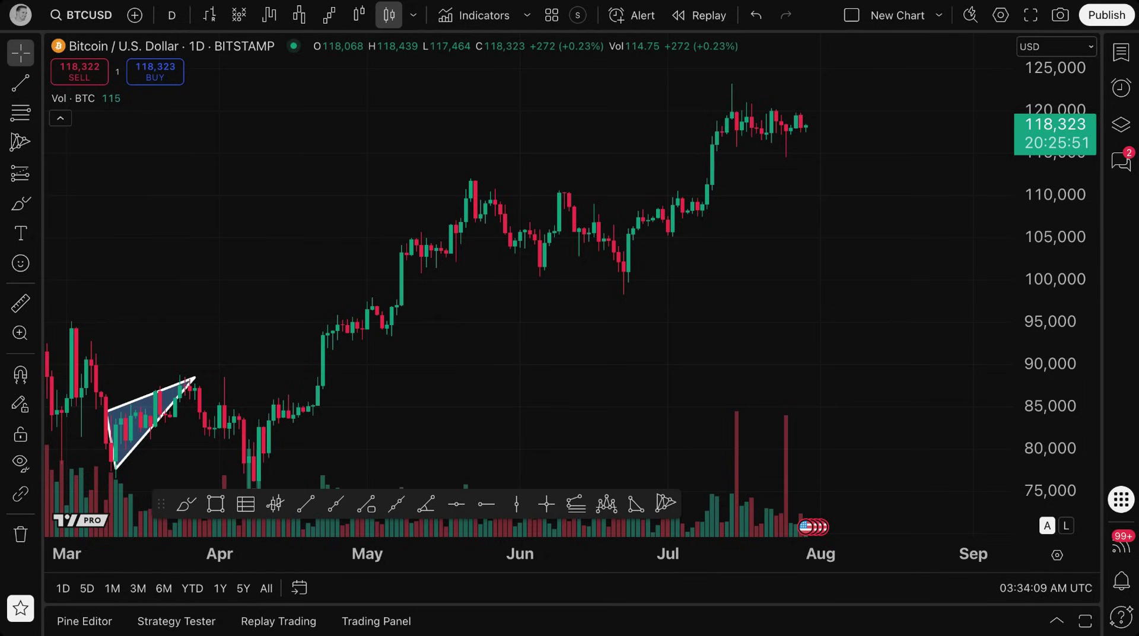
left_click(37, 83)
left_click(37, 113)
left_click(37, 142)
left_click(35, 174)
left_click(36, 202)
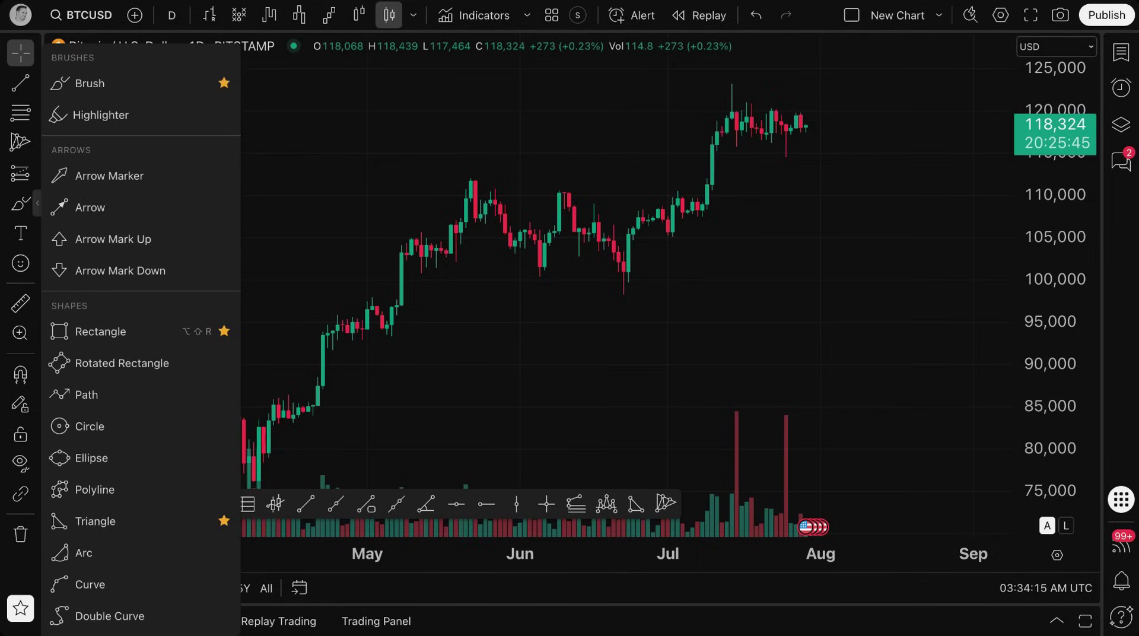
left_click(37, 202)
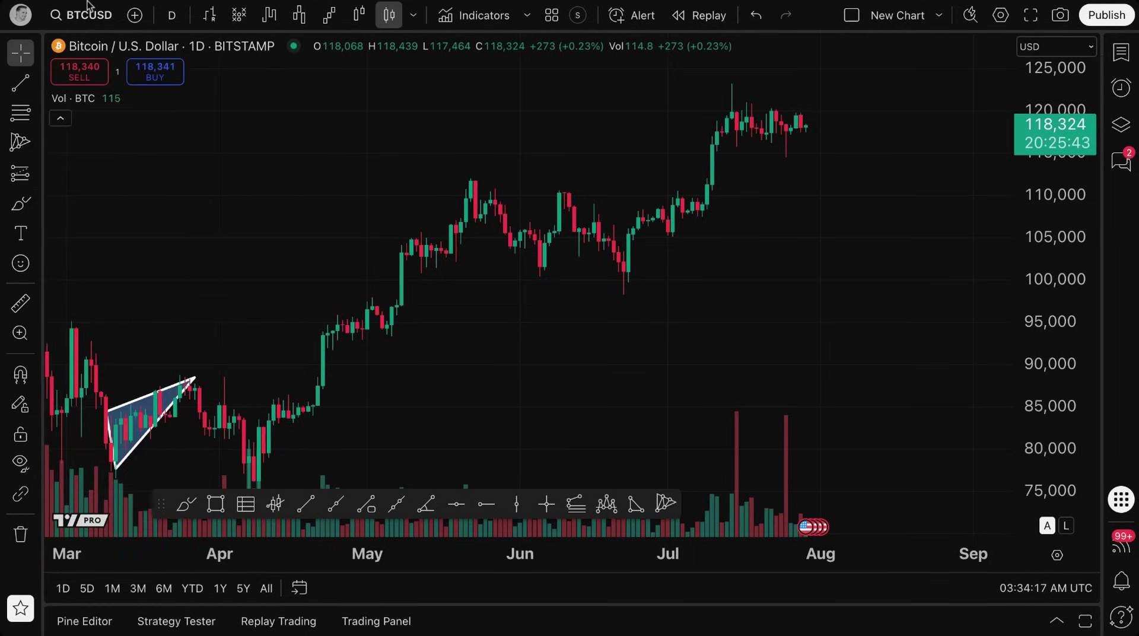